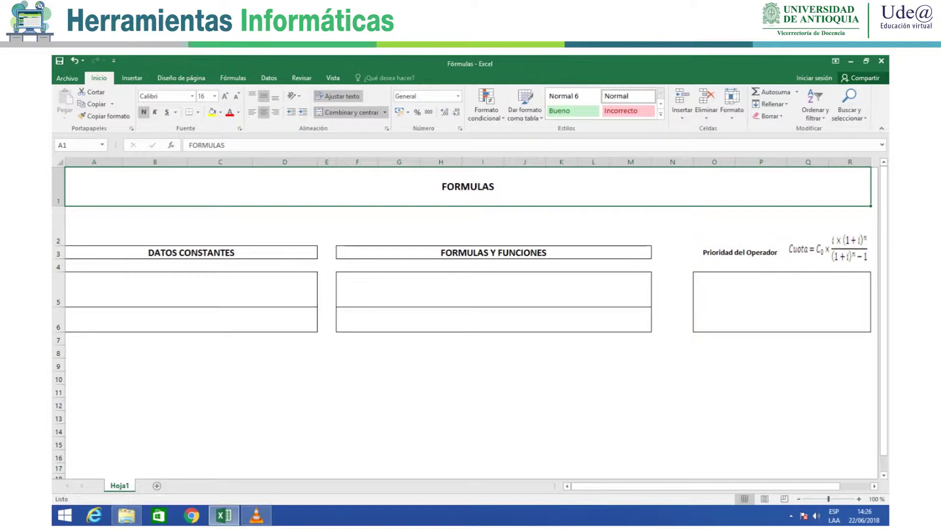
Enter the constants 100, 200 and 300 into A6, B6 and C6.
{"action": "left_click", "coordinate": [94, 320]}
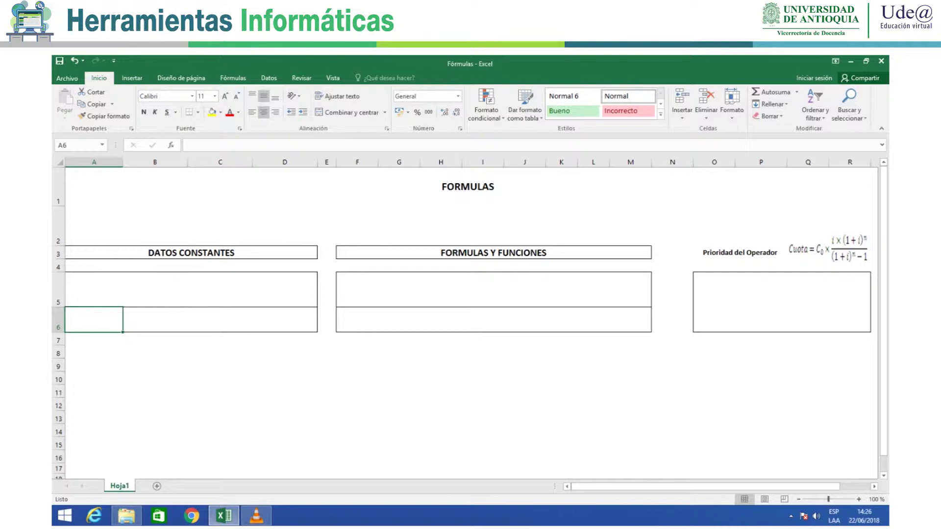
{"action": "left_click_drag", "start_coordinate": [93, 320], "coordinate": [284, 319]}
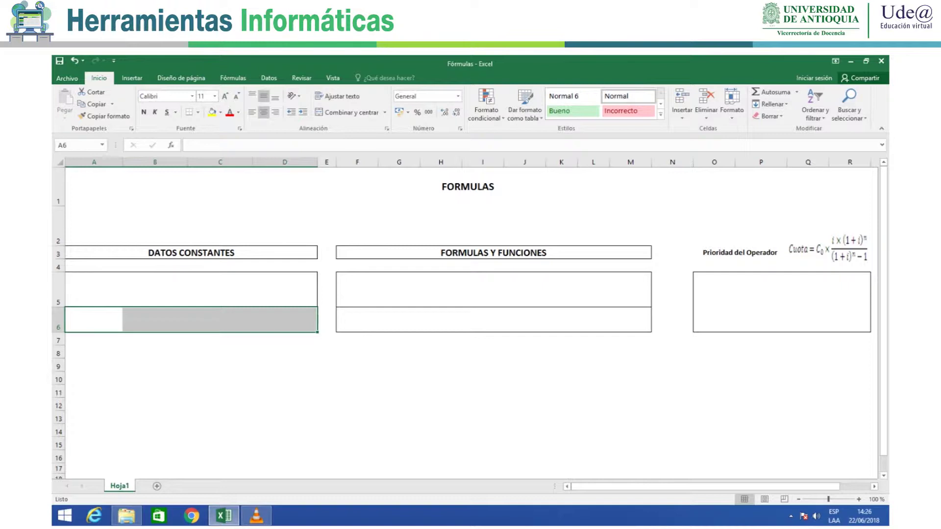
{"action": "left_click", "coordinate": [94, 319]}
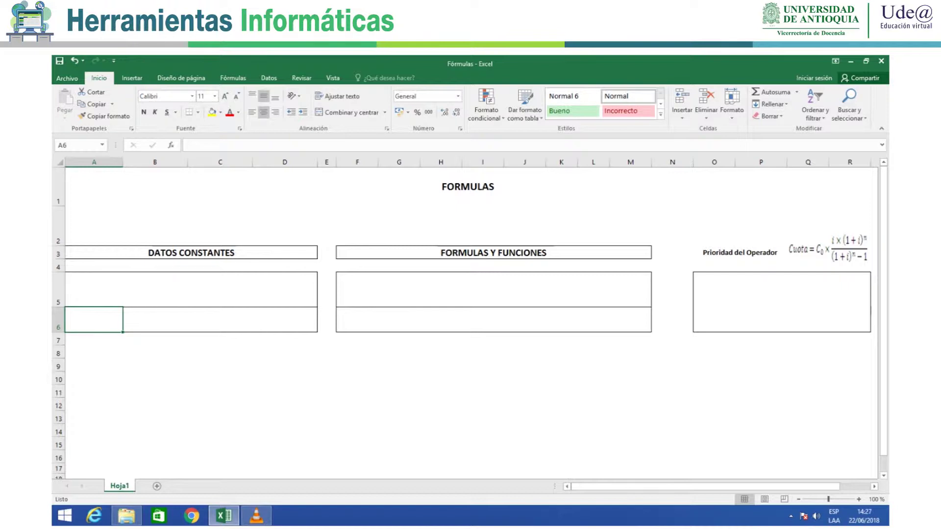
{"action": "type", "text": "100"}
{"action": "key", "text": "Tab"}
{"action": "type", "text": "2"}
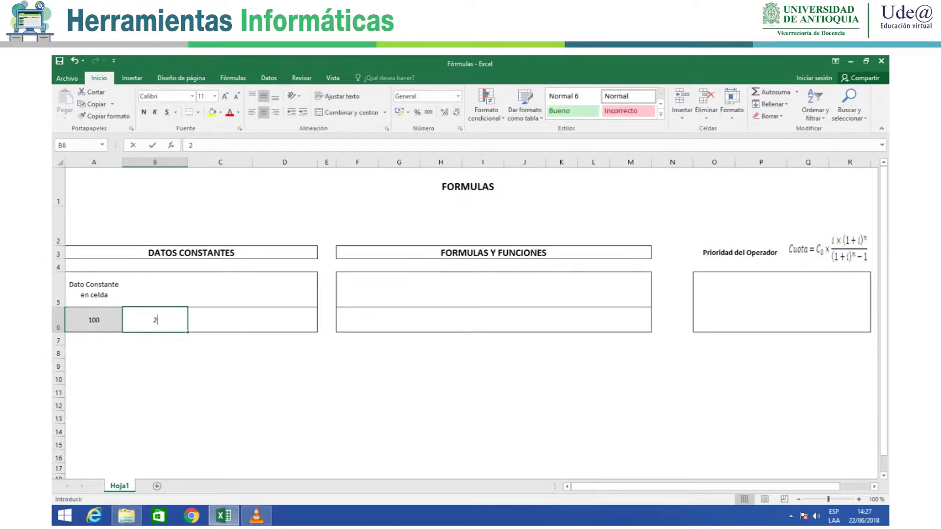
{"action": "type", "text": "00"}
{"action": "key", "text": "Tab"}
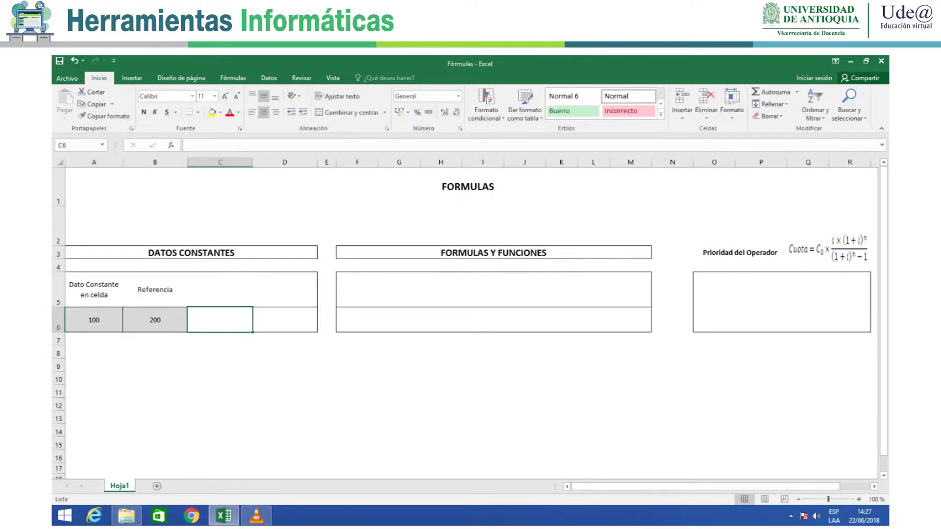
{"action": "type", "text": "300"}
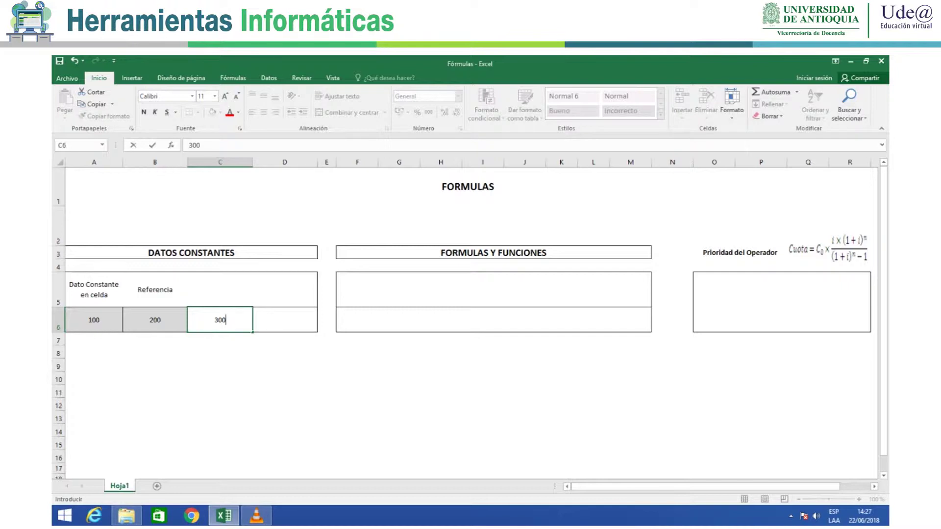
{"action": "key", "text": "ctrl+Return"}
{"action": "type", "text": "Nombre"}
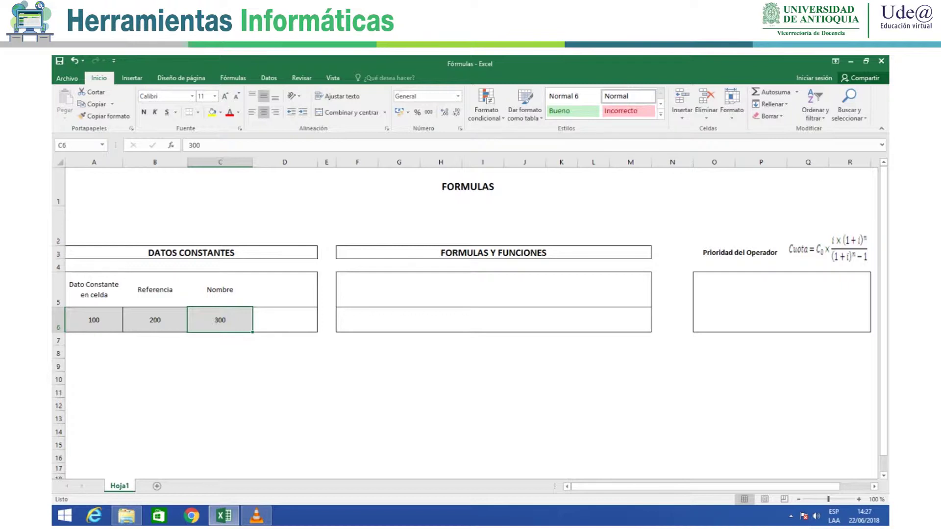
Add a comment to C6 with the note text 'Dato Constante' and 400.
{"action": "right_click", "coordinate": [208, 320]}
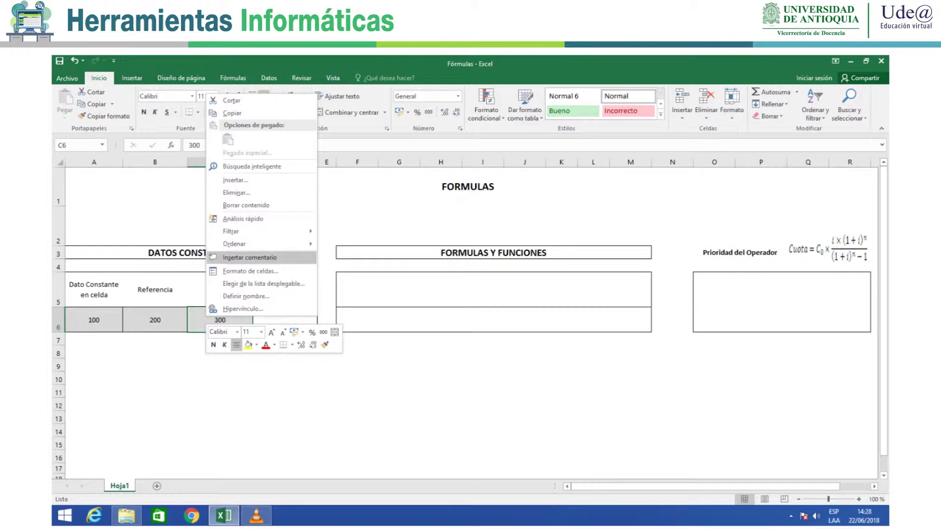
{"action": "left_click", "coordinate": [212, 327]}
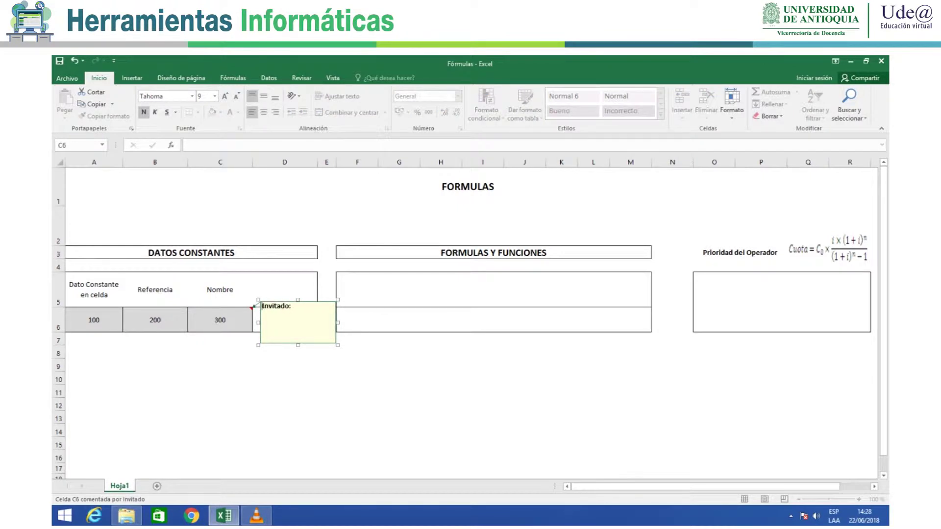
{"action": "type", "text": "Dato "}
{"action": "type", "text": "Constante"}
{"action": "key", "text": "Delete"}
{"action": "key", "text": "Delete"}
{"action": "key", "text": "Delete"}
{"action": "type", "text": "400"}
{"action": "key", "text": "Escape"}
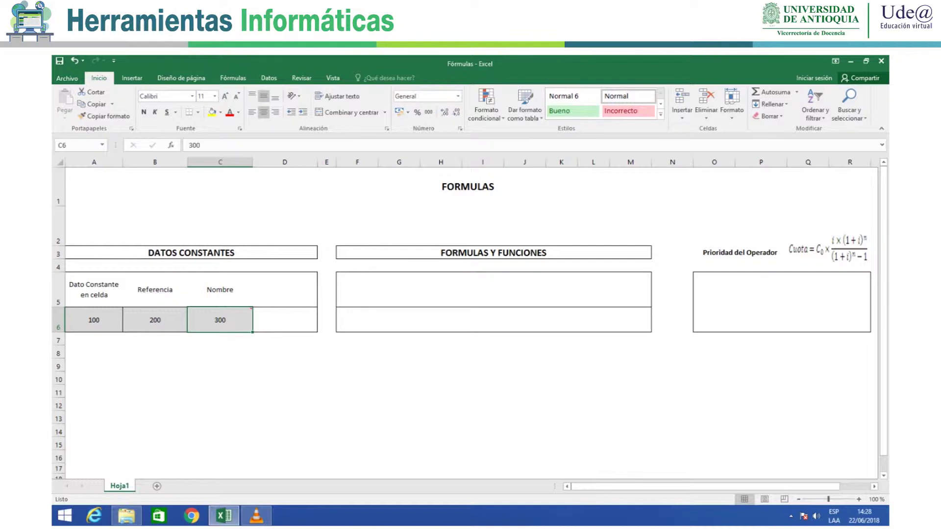
{"action": "left_click", "coordinate": [285, 320]}
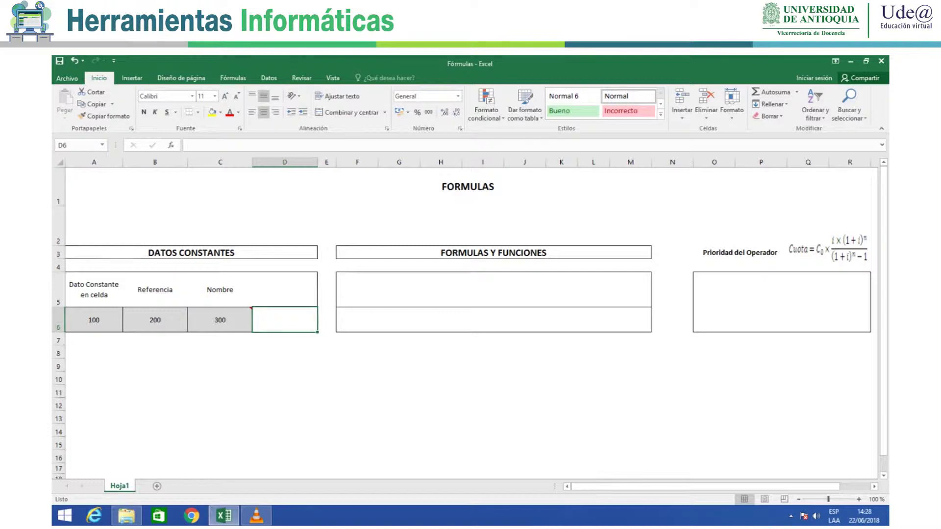
Enter 500 in D6 and move along to F6.
{"action": "type", "text": "500"}
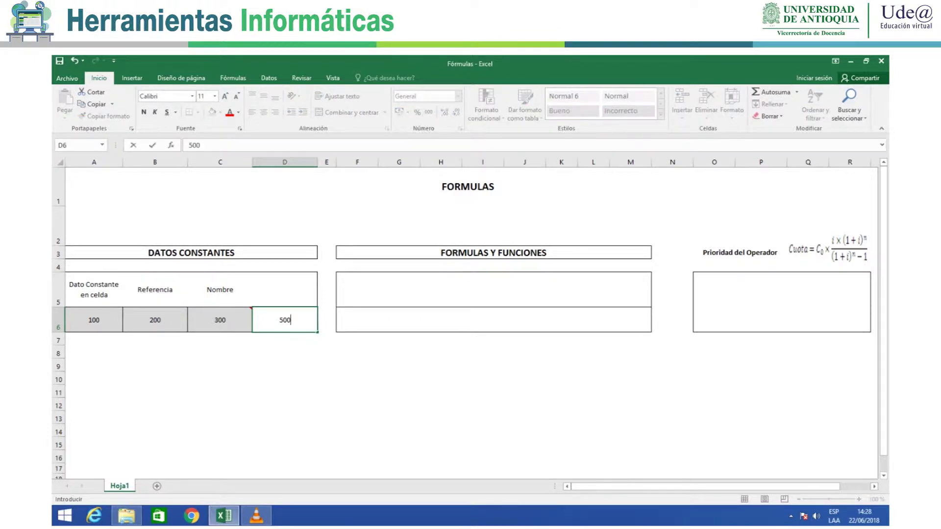
{"action": "key", "text": "Tab"}
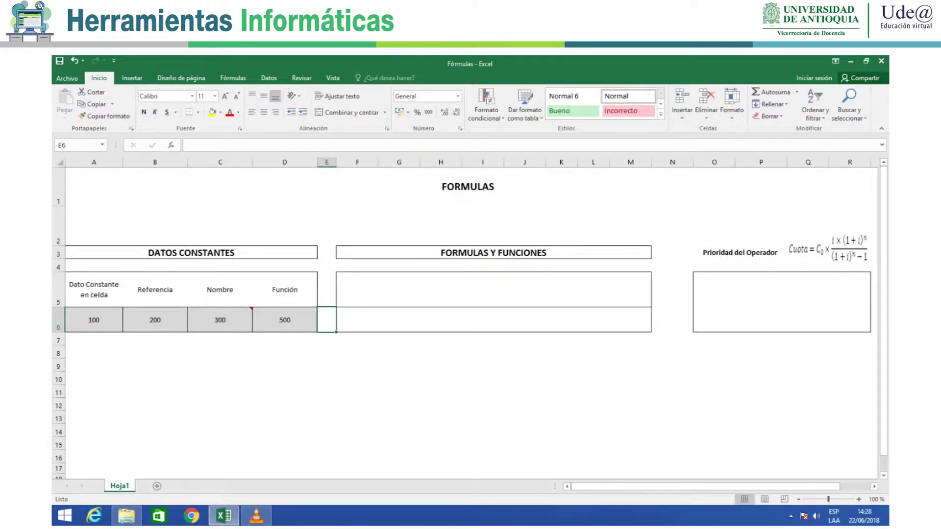
{"action": "key", "text": "Tab"}
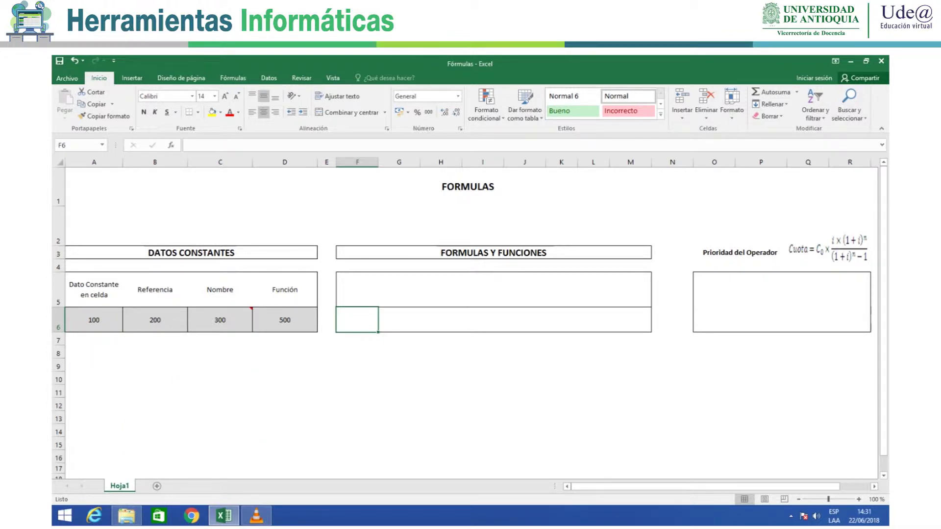
Enter the constant =100 in F6 and the text ="cien" in F7.
{"action": "type", "text": "="}
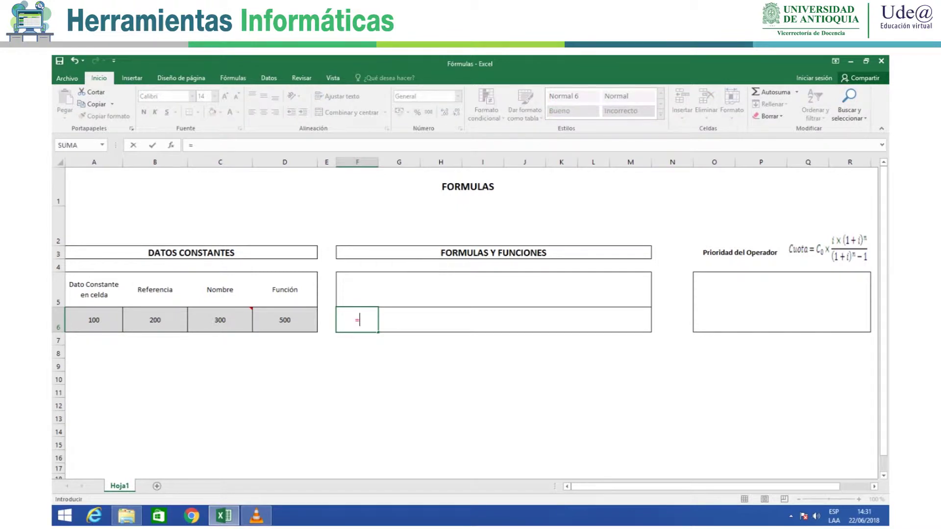
{"action": "type", "text": "1"}
{"action": "type", "text": "00"}
{"action": "key", "text": "Return"}
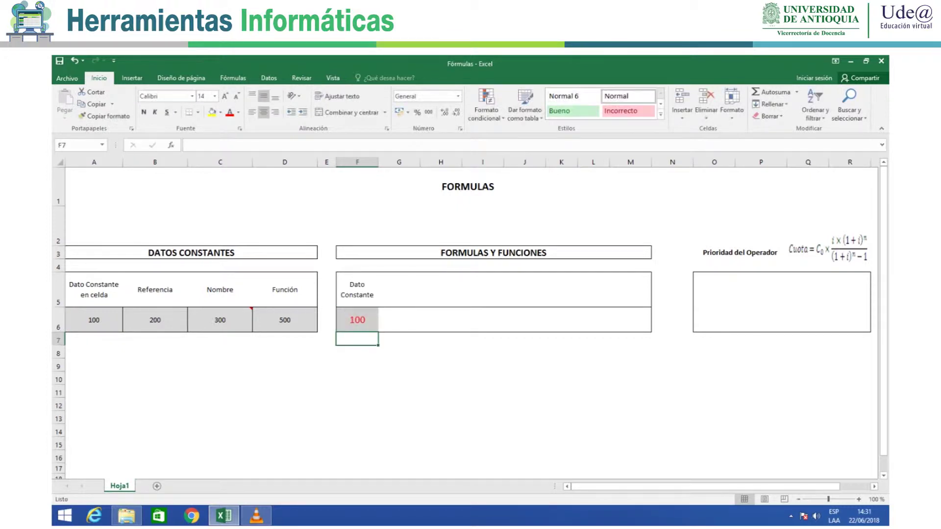
{"action": "type", "text": "=\"cien\""}
{"action": "key", "text": "Return"}
{"action": "key", "text": "Up"}
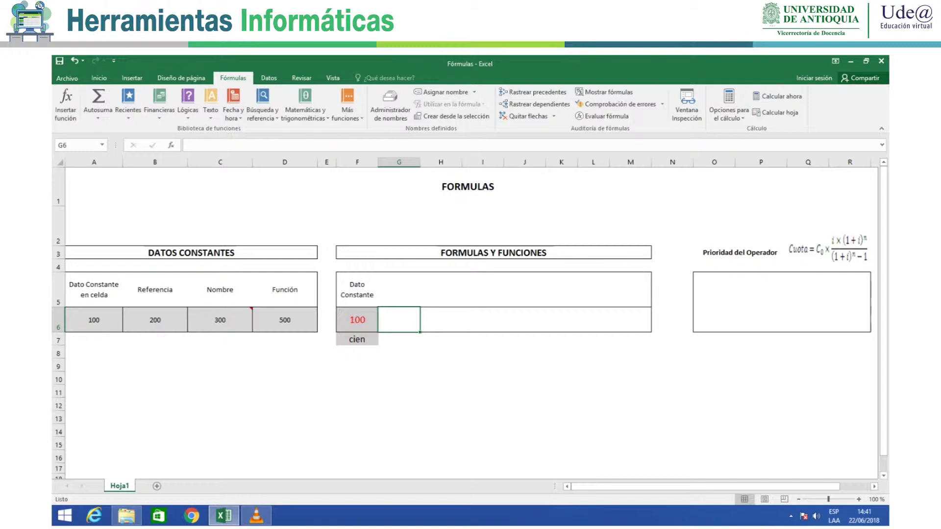
{"action": "type", "text": "="}
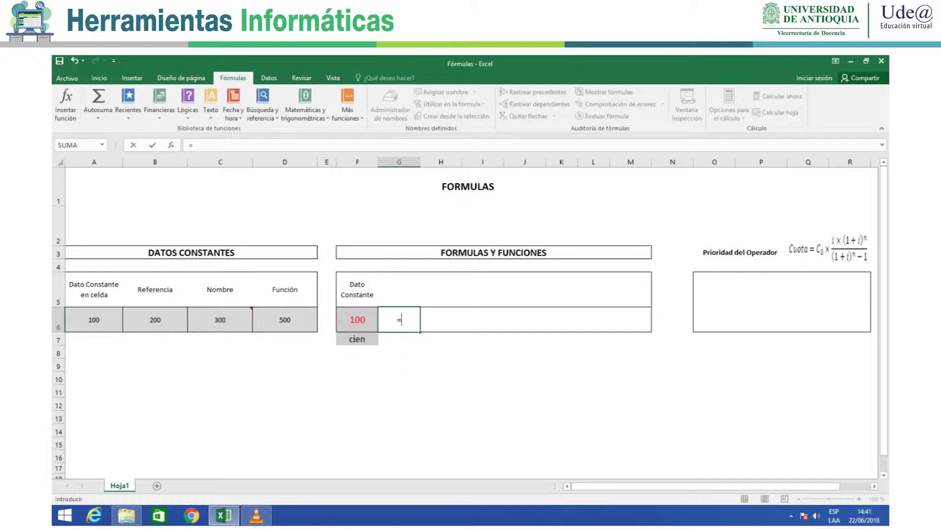
Build the relative formula =B6 in G6, cycling reference types with F4, and copy it.
{"action": "left_click", "coordinate": [155, 320]}
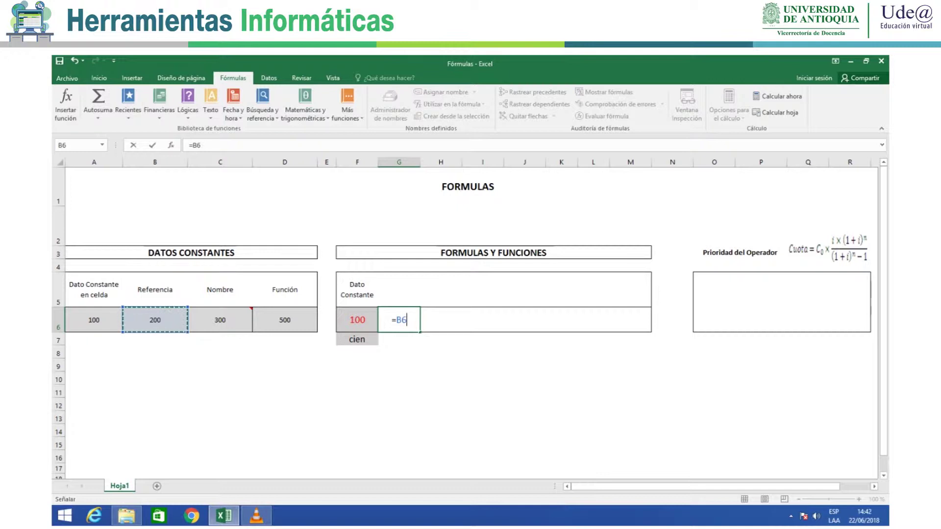
{"action": "key", "text": "F4"}
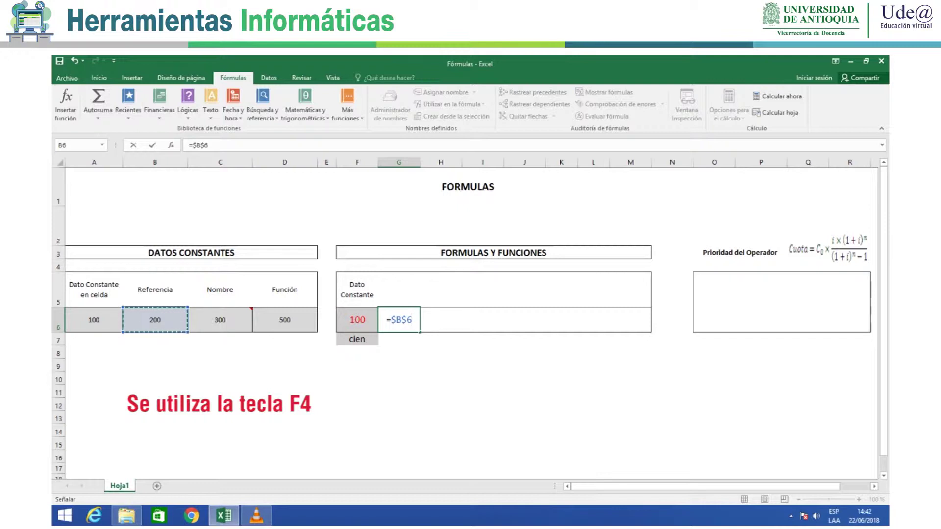
{"action": "key", "text": "F4"}
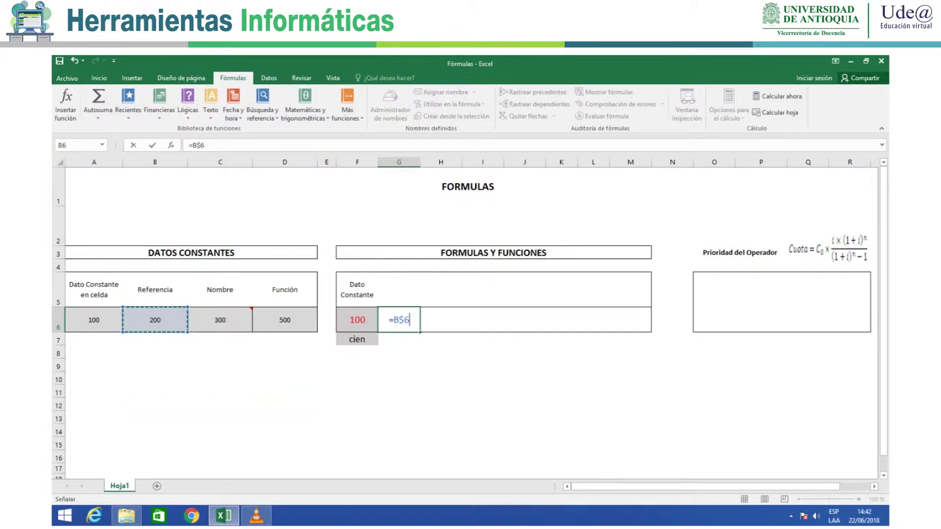
{"action": "key", "text": "F4"}
{"action": "key", "text": "F4"}
{"action": "key", "text": "ctrl+Return"}
{"action": "key", "text": "ctrl+c"}
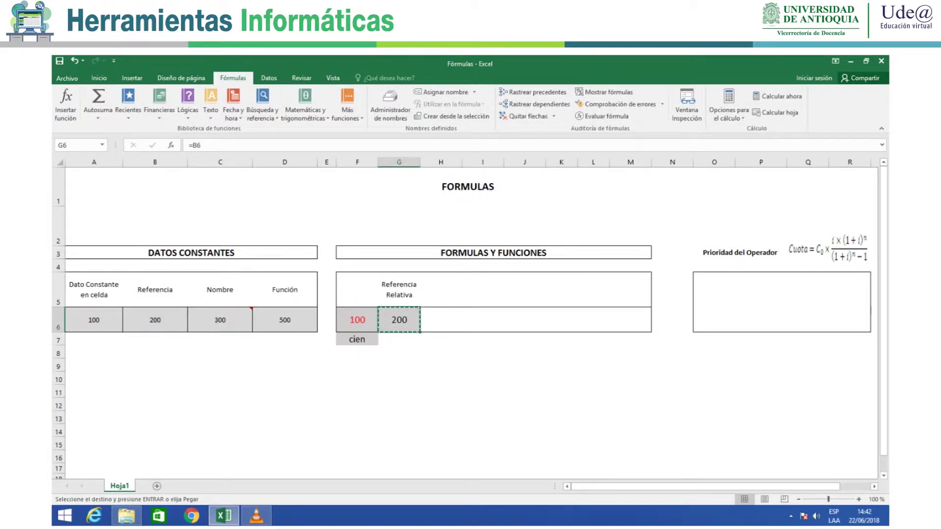
Paste the G6 formula into G7:H8 and trace precedents for G7 and H8.
{"action": "left_click", "coordinate": [399, 339]}
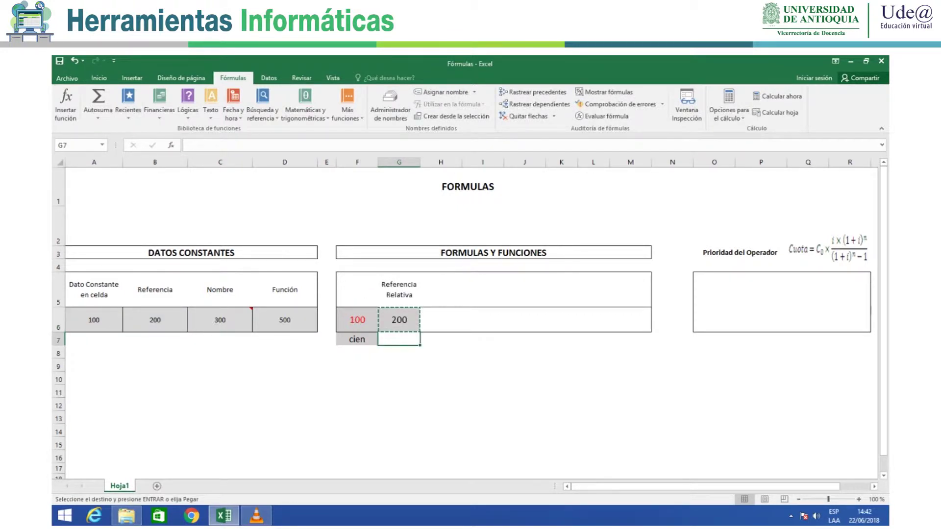
{"action": "key", "text": "shift+Right"}
{"action": "key", "text": "shift+Down"}
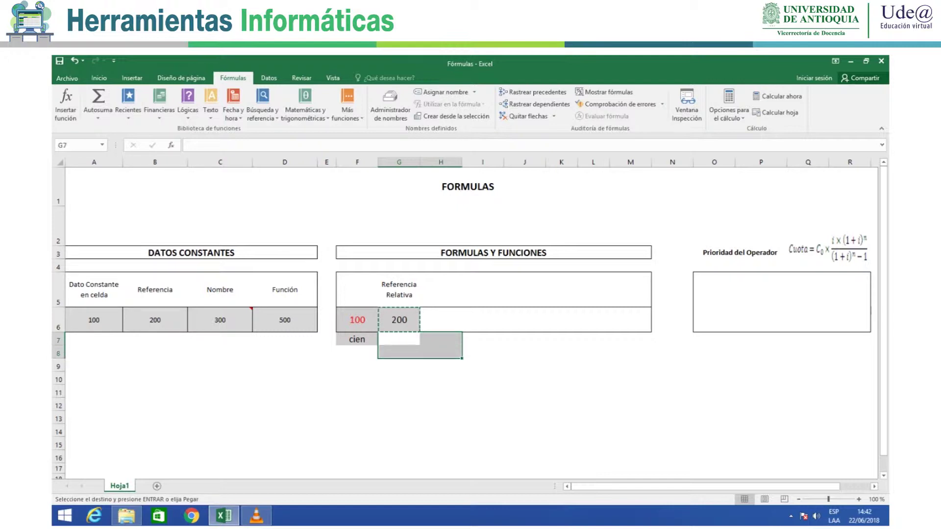
{"action": "key", "text": "ctrl+v"}
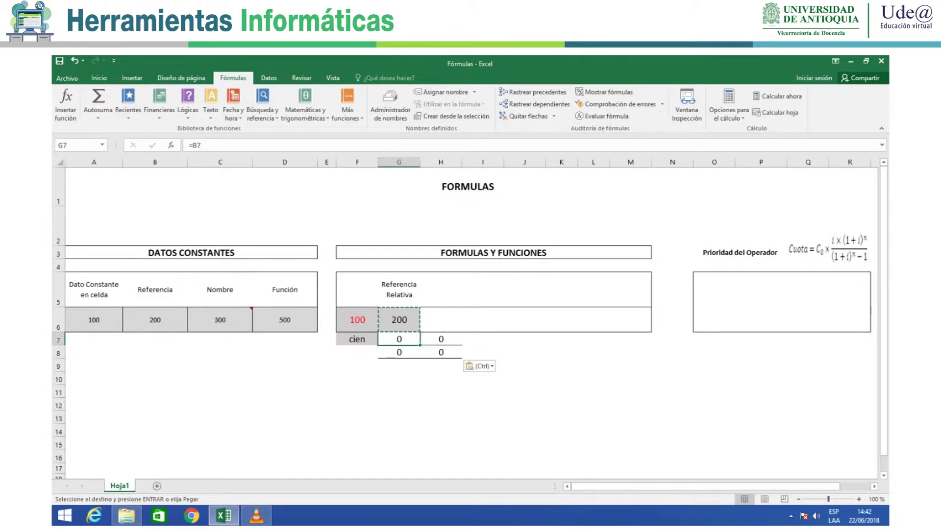
{"action": "left_click", "coordinate": [532, 92]}
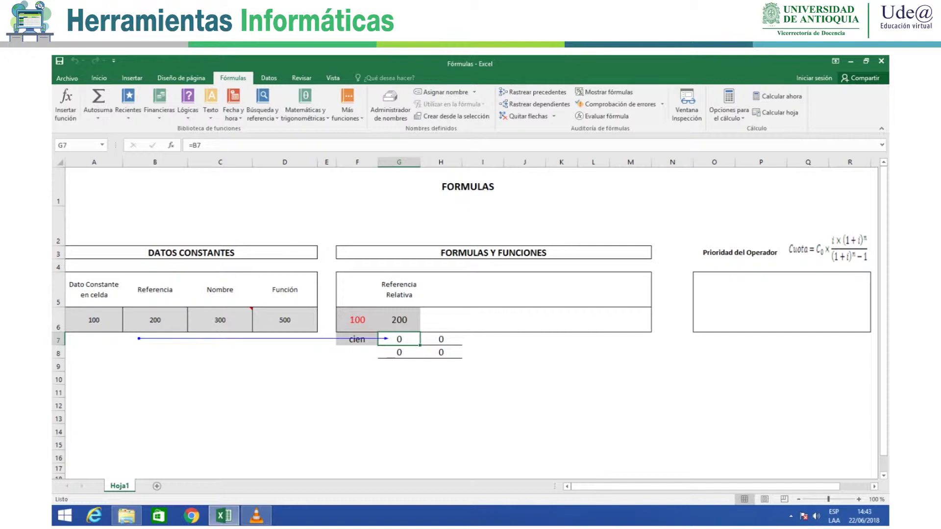
{"action": "left_click", "coordinate": [440, 353]}
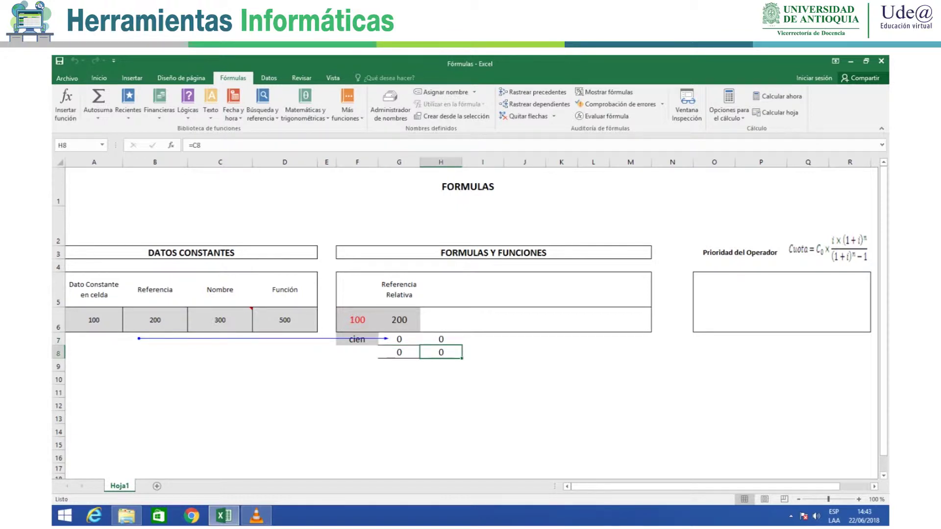
{"action": "left_click", "coordinate": [534, 92]}
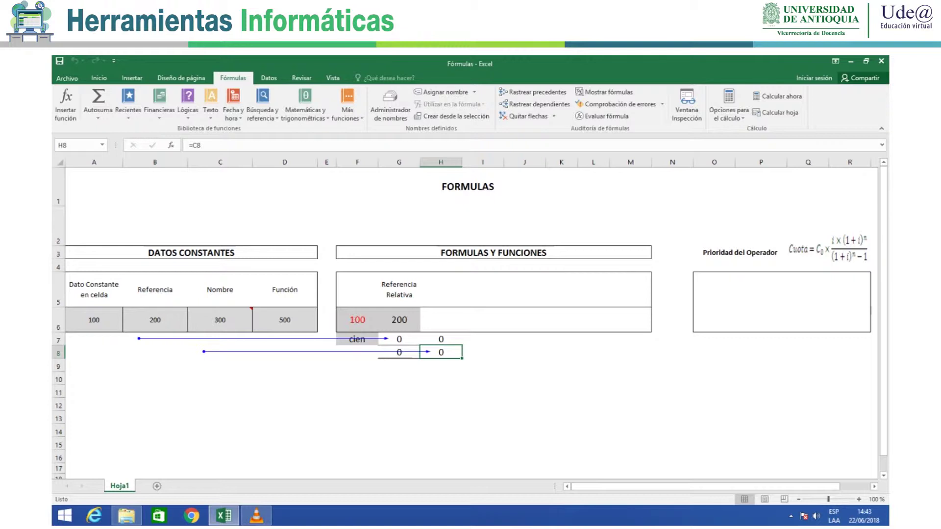
{"action": "left_click", "coordinate": [399, 319]}
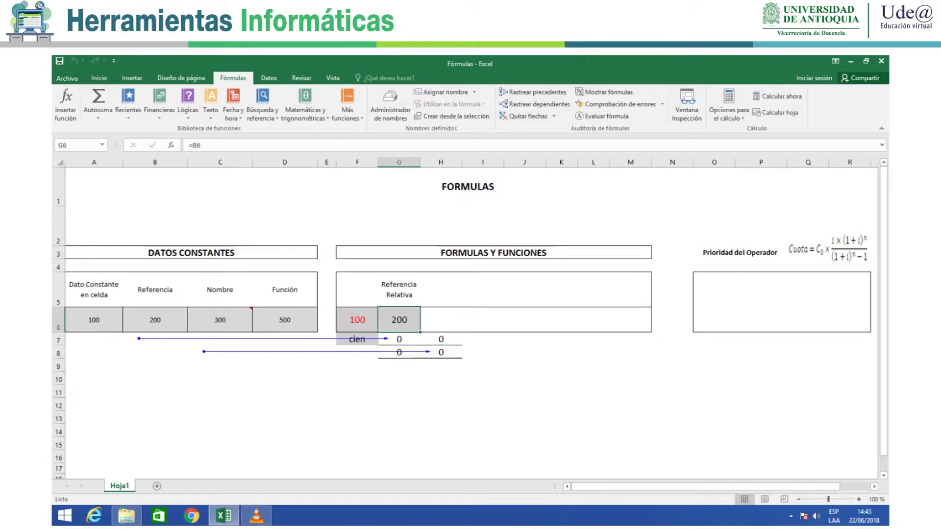
Enter the absolute formula =$B$6 in H6 and paste it into H7:I8.
{"action": "left_click", "coordinate": [441, 319]}
{"action": "type", "text": "="}
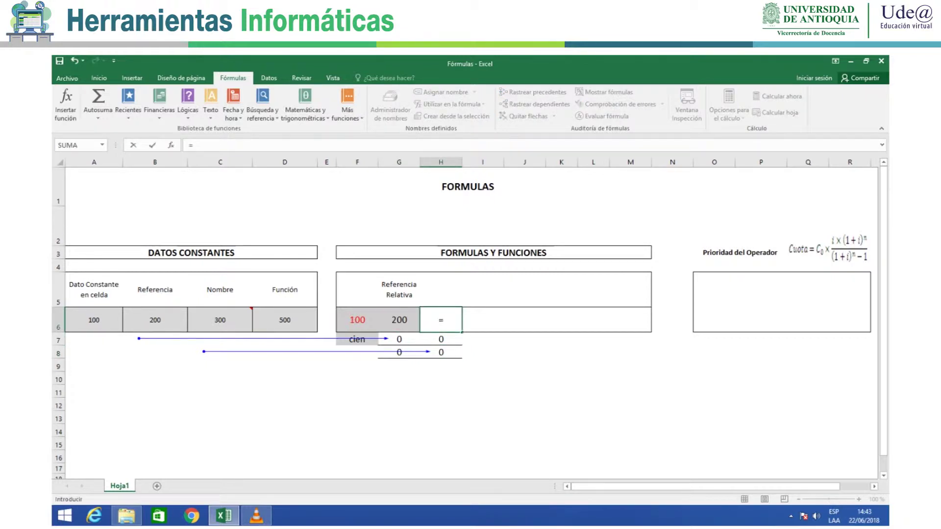
{"action": "left_click", "coordinate": [155, 319]}
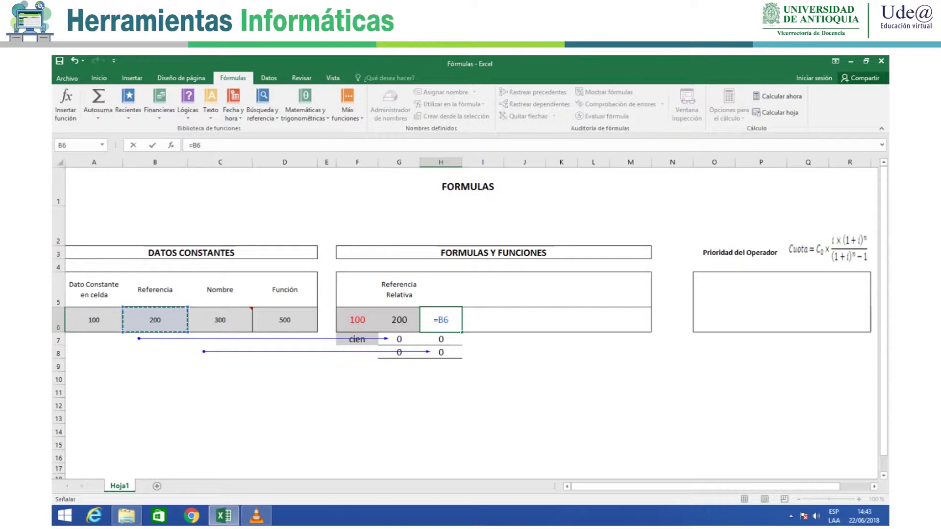
{"action": "key", "text": "F4"}
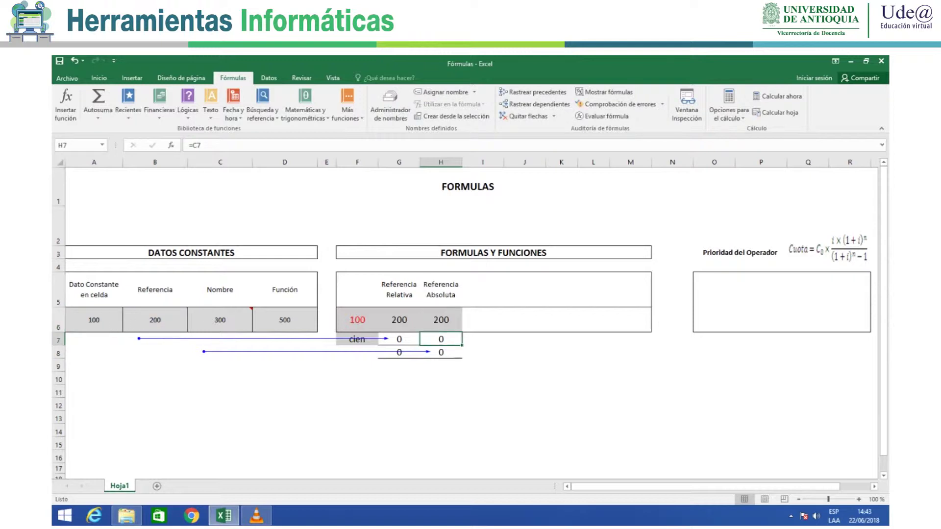
{"action": "key", "text": "ctrl+c"}
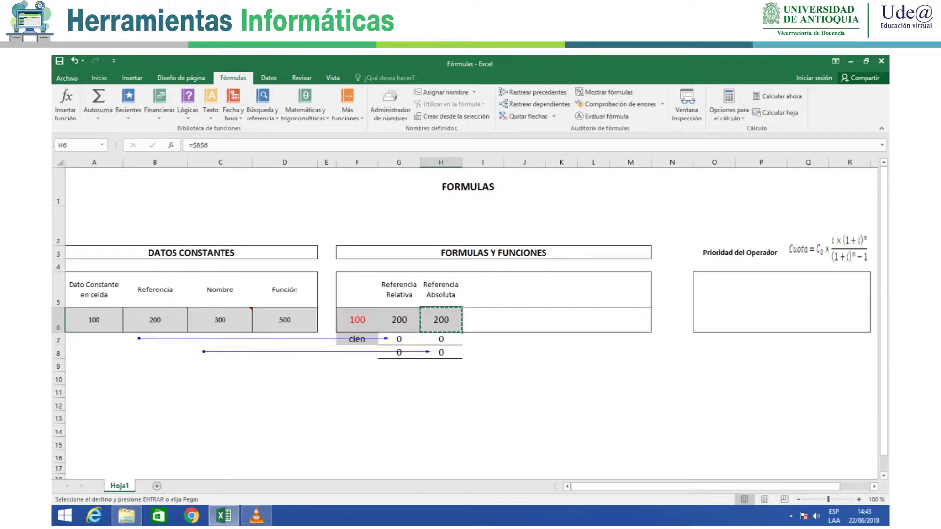
{"action": "left_click", "coordinate": [441, 339]}
{"action": "key", "text": "shift+Down"}
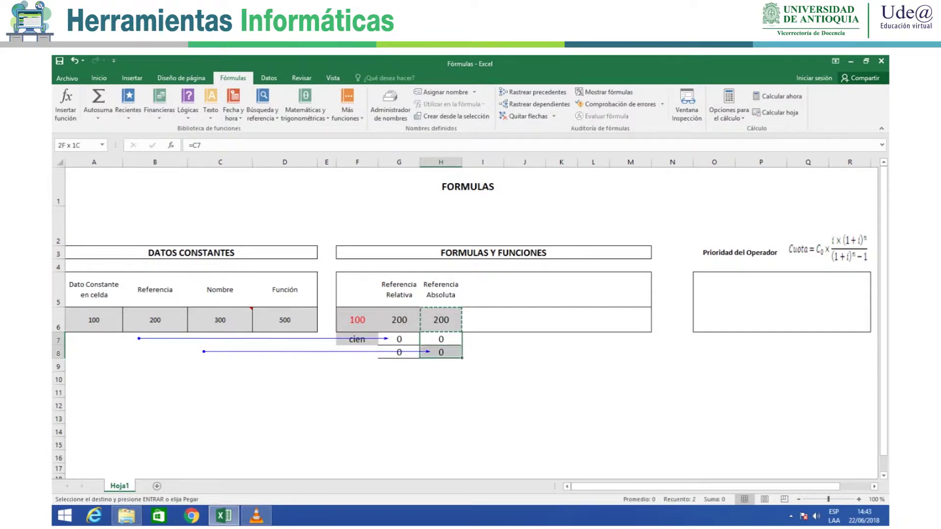
{"action": "key", "text": "shift+Right"}
{"action": "key", "text": "ctrl+v"}
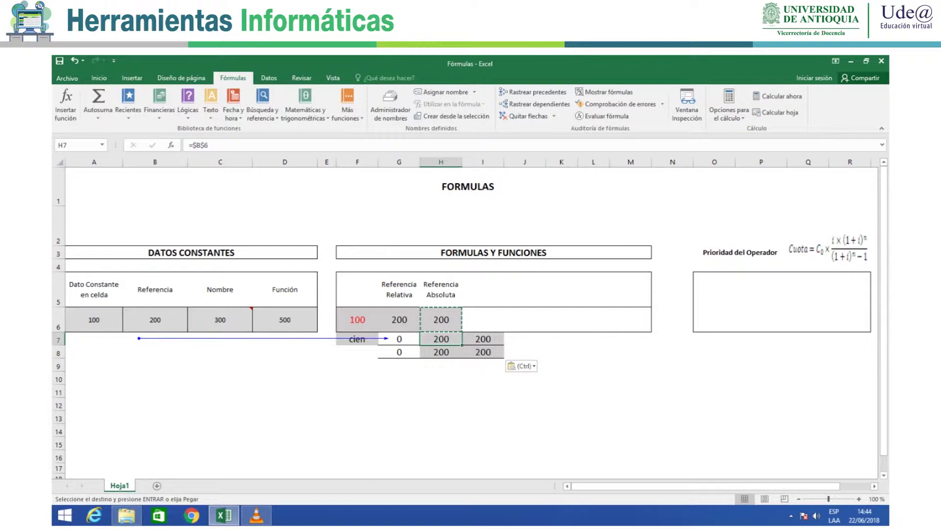
Trace precedents for H7, I8 and I7, then remove all the arrows.
{"action": "left_click", "coordinate": [534, 92]}
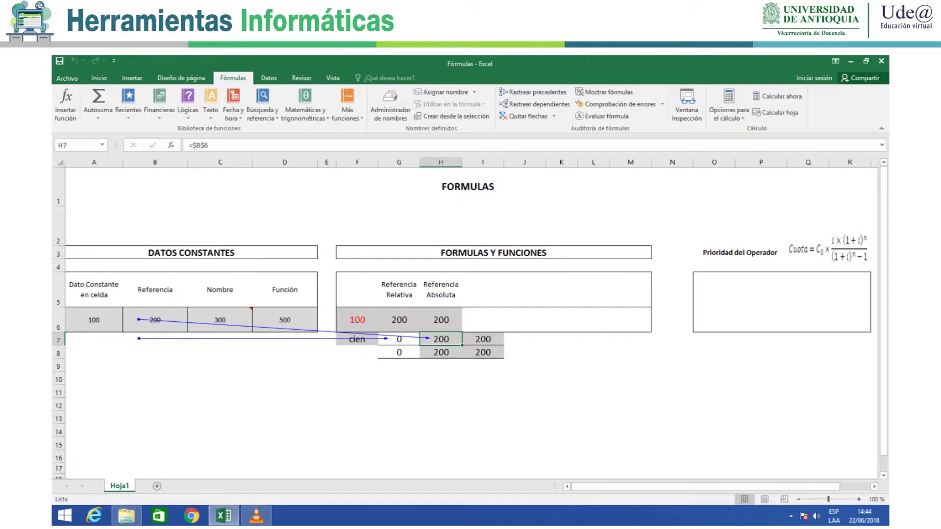
{"action": "left_click", "coordinate": [483, 353]}
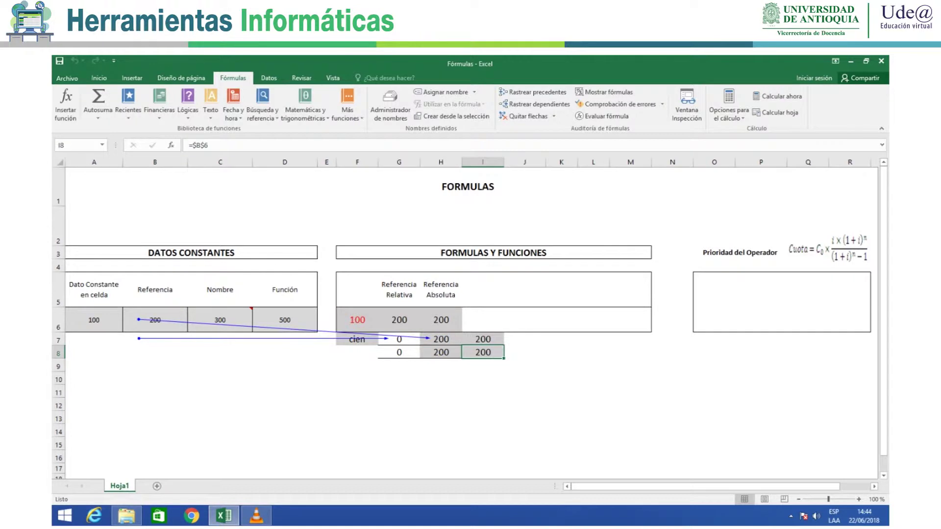
{"action": "left_click", "coordinate": [534, 92]}
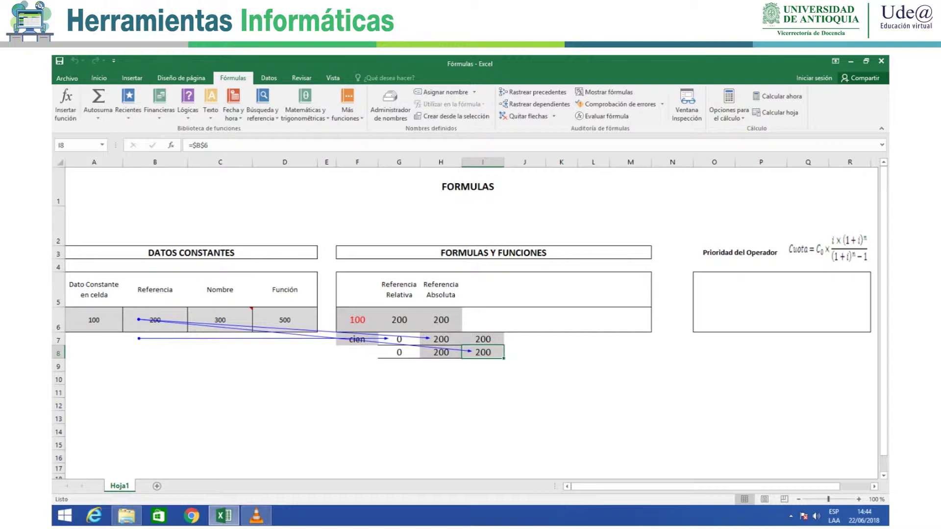
{"action": "left_click", "coordinate": [483, 340]}
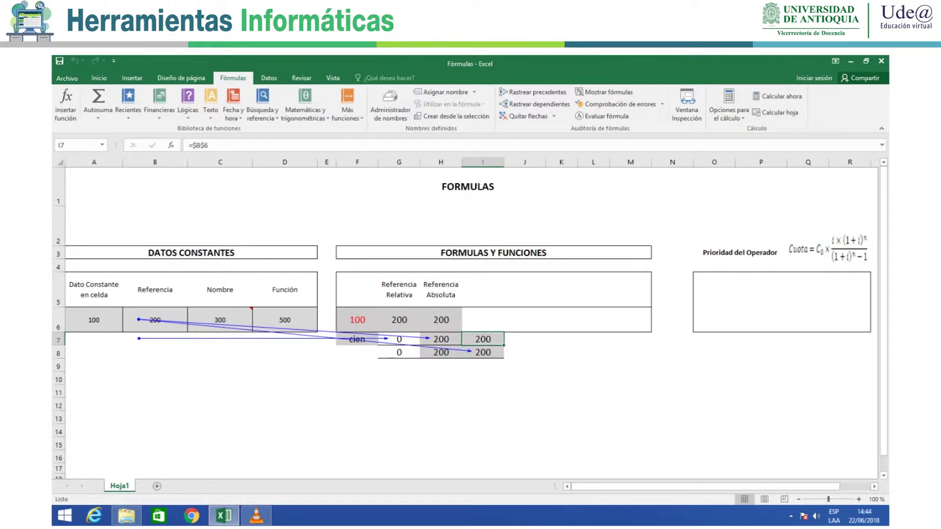
{"action": "left_click", "coordinate": [533, 92]}
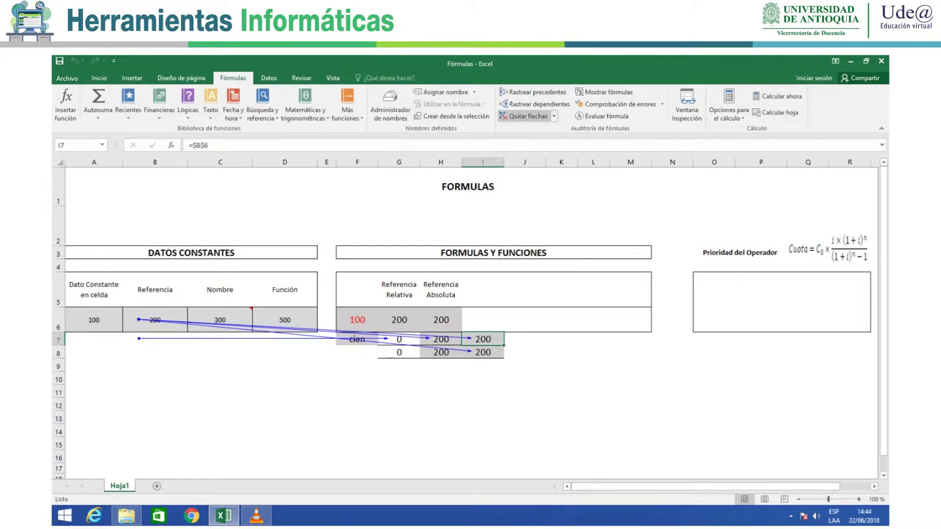
{"action": "left_click", "coordinate": [525, 116]}
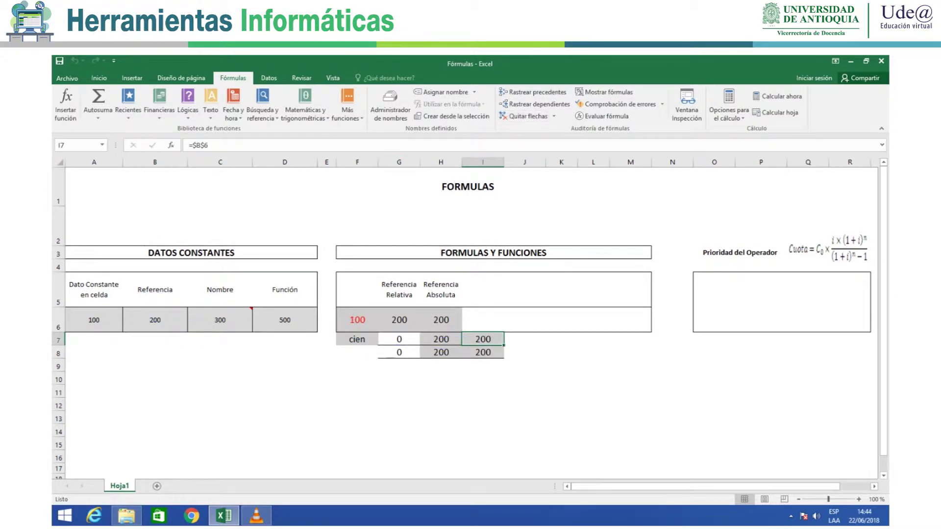
{"action": "left_click", "coordinate": [440, 320]}
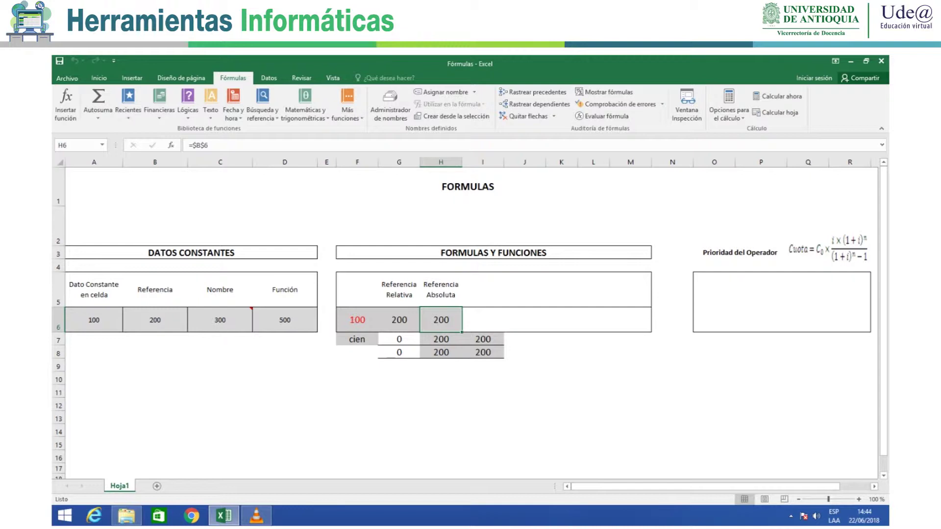
{"action": "left_click", "coordinate": [482, 319]}
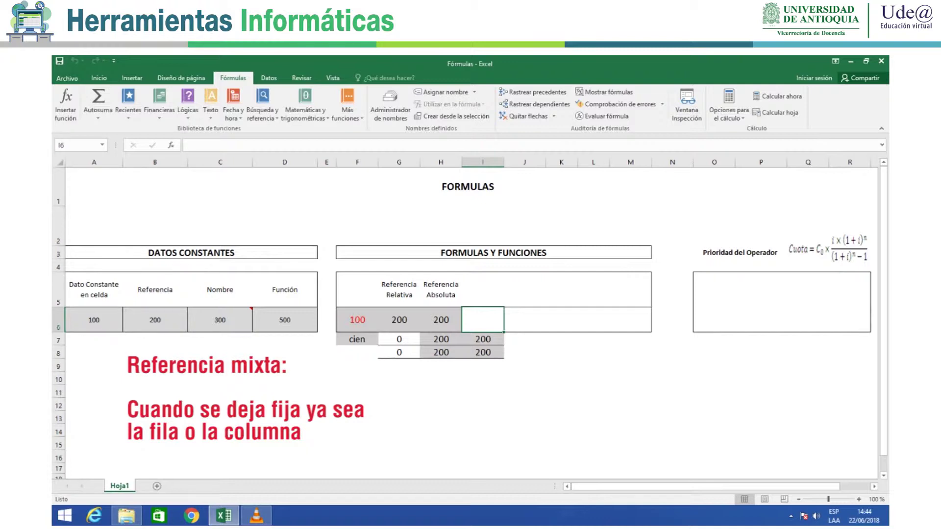
Enter the row-locked formula =B$6 in I6, paste it into I7:J8, and trace I7's precedents.
{"action": "type", "text": "="}
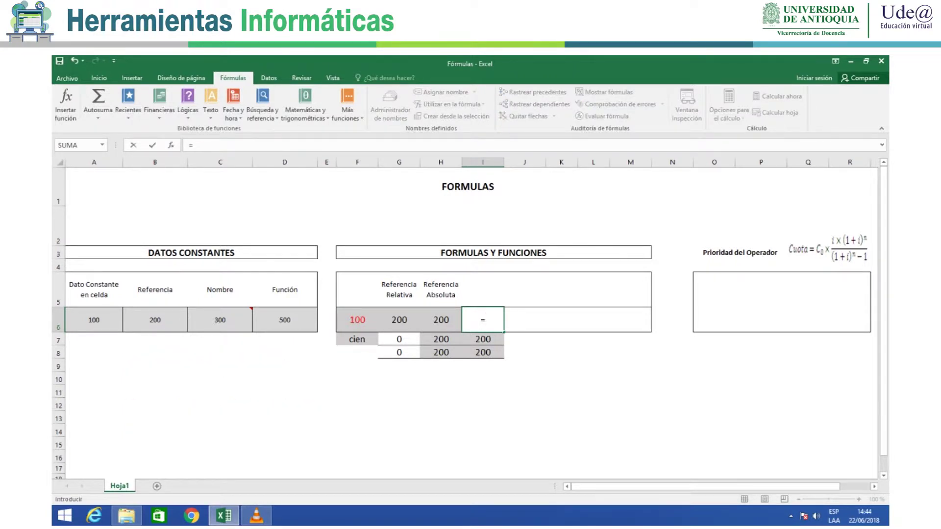
{"action": "left_click", "coordinate": [155, 320]}
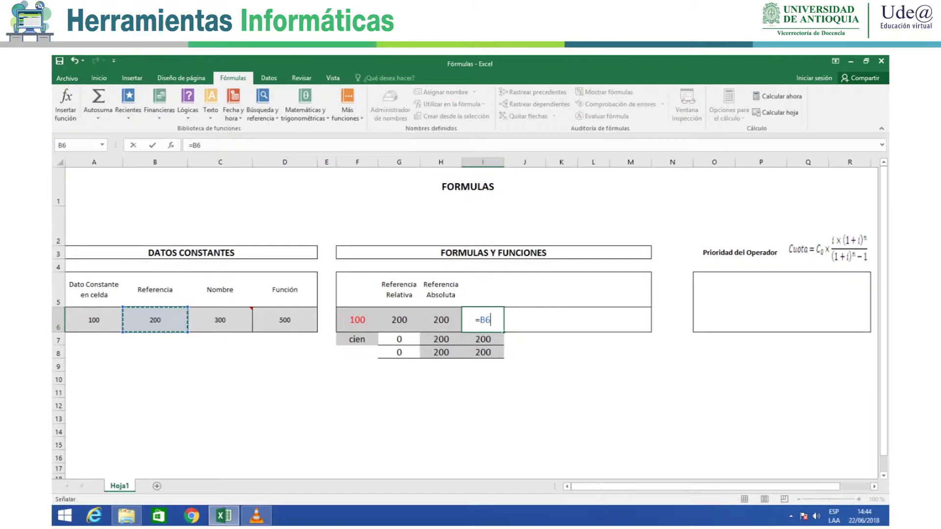
{"action": "key", "text": "F4"}
{"action": "key", "text": "F4"}
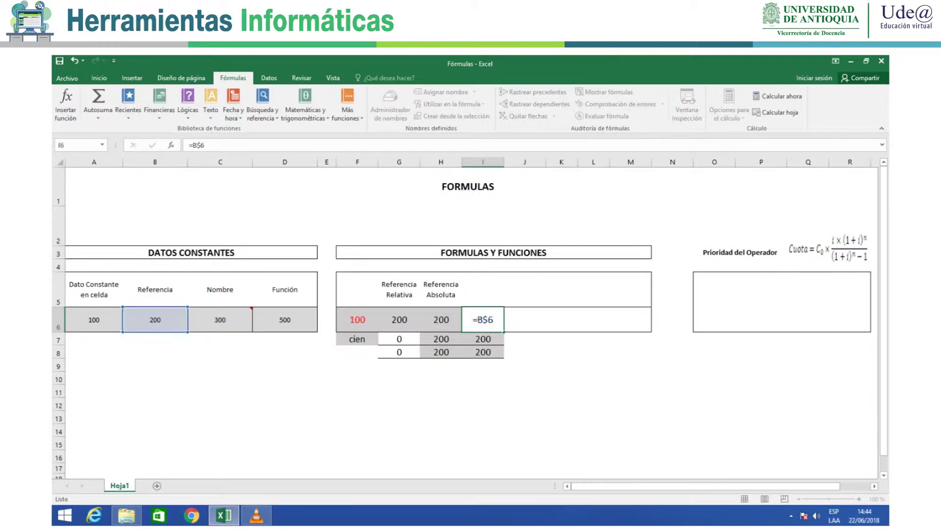
{"action": "key", "text": "ctrl+Return"}
{"action": "key", "text": "ctrl+c"}
{"action": "key", "text": "Down"}
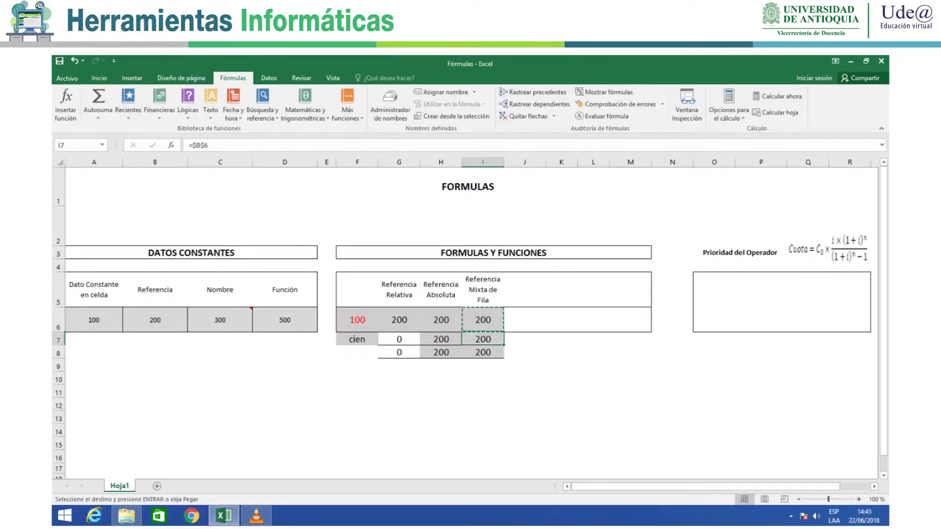
{"action": "key", "text": "shift+Down"}
{"action": "key", "text": "shift+Right"}
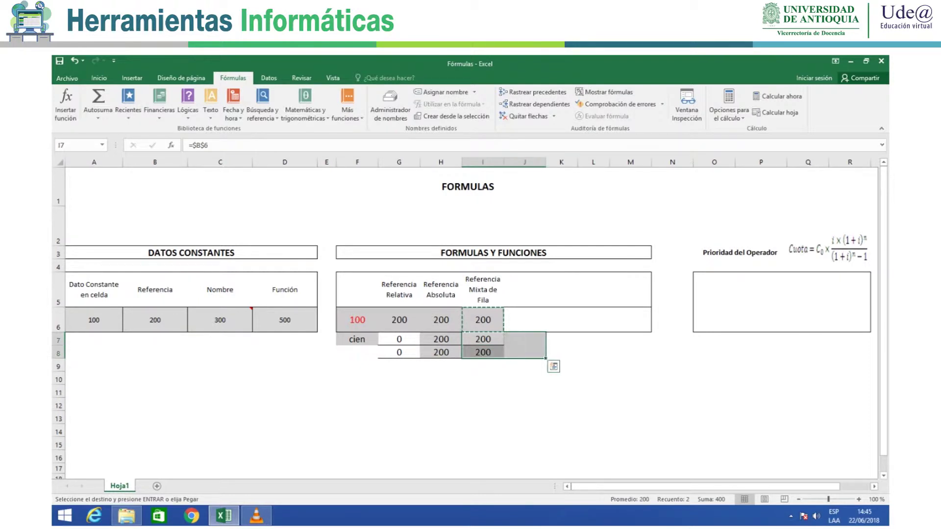
{"action": "key", "text": "ctrl+v"}
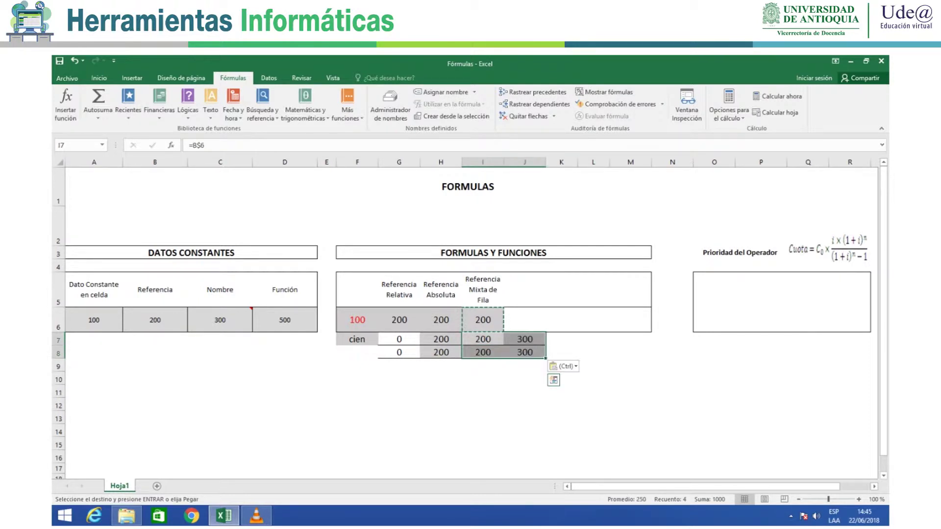
{"action": "left_click", "coordinate": [482, 339]}
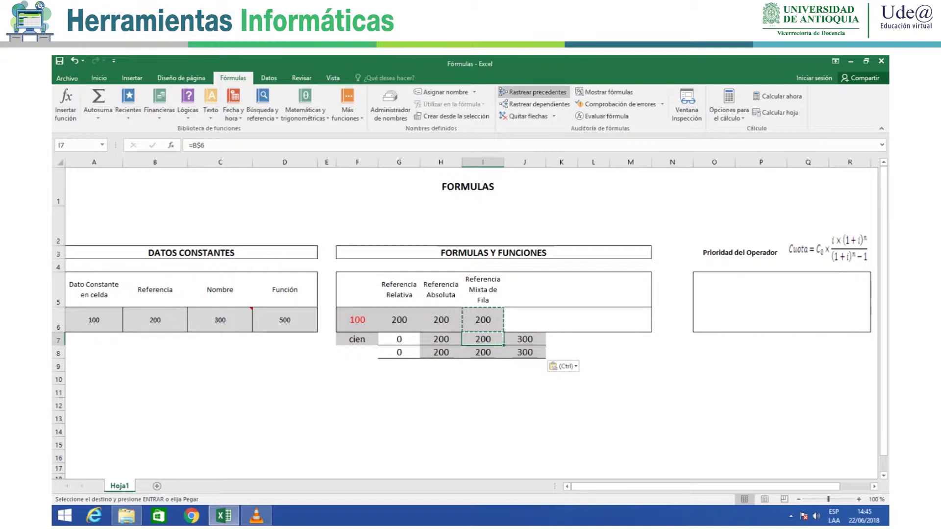
{"action": "left_click", "coordinate": [533, 92]}
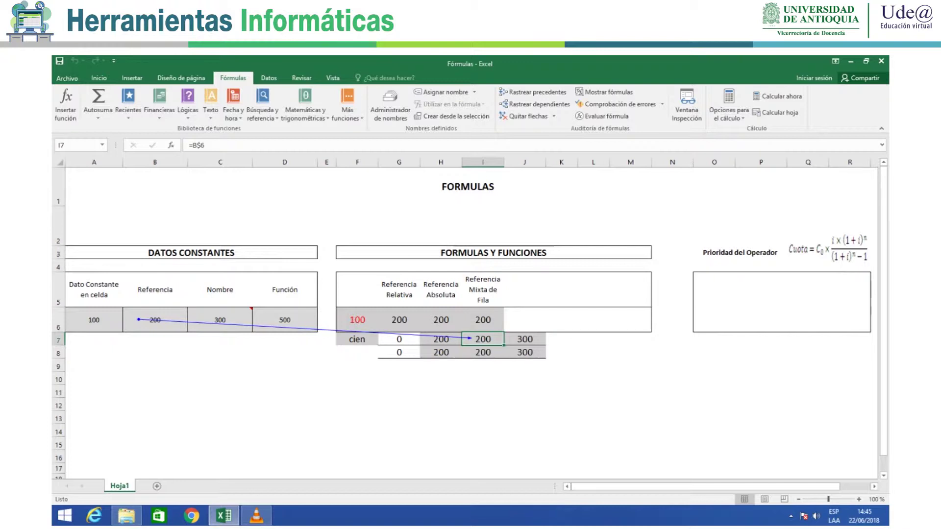
Trace the precedents of J7, I8 and J8 in turn.
{"action": "left_click", "coordinate": [524, 339]}
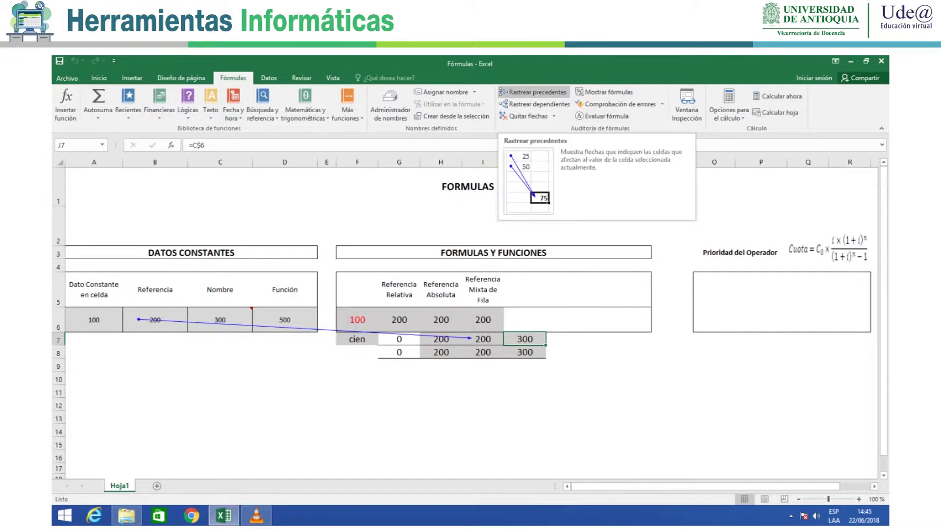
{"action": "left_click", "coordinate": [533, 92]}
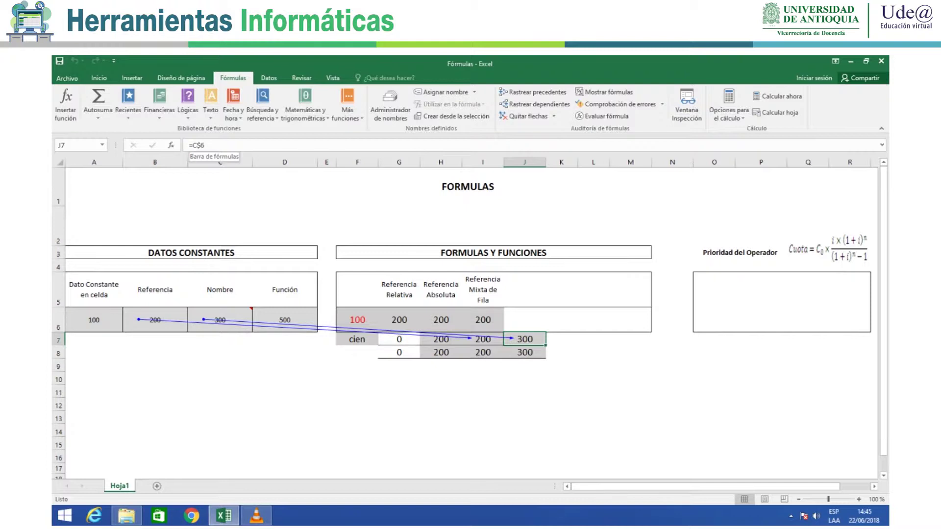
{"action": "left_click", "coordinate": [482, 352]}
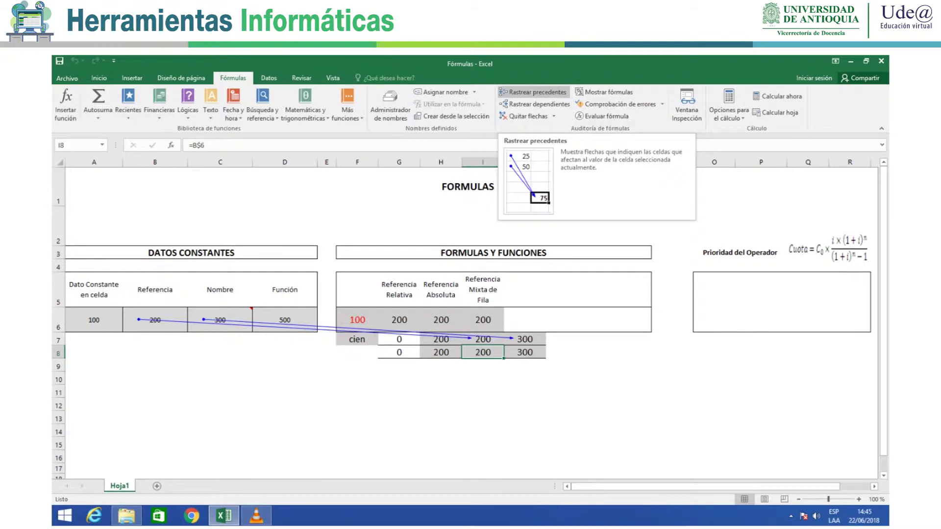
{"action": "left_click", "coordinate": [532, 92]}
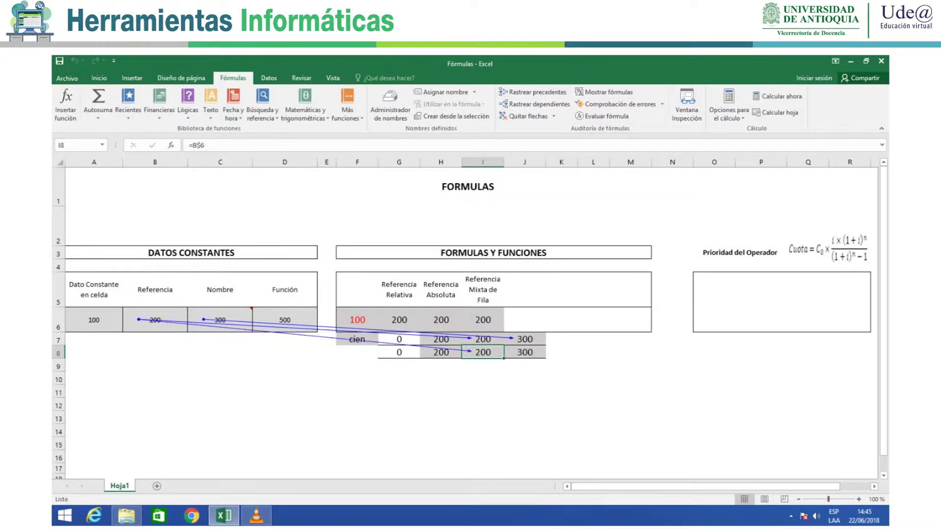
{"action": "key", "text": "Right"}
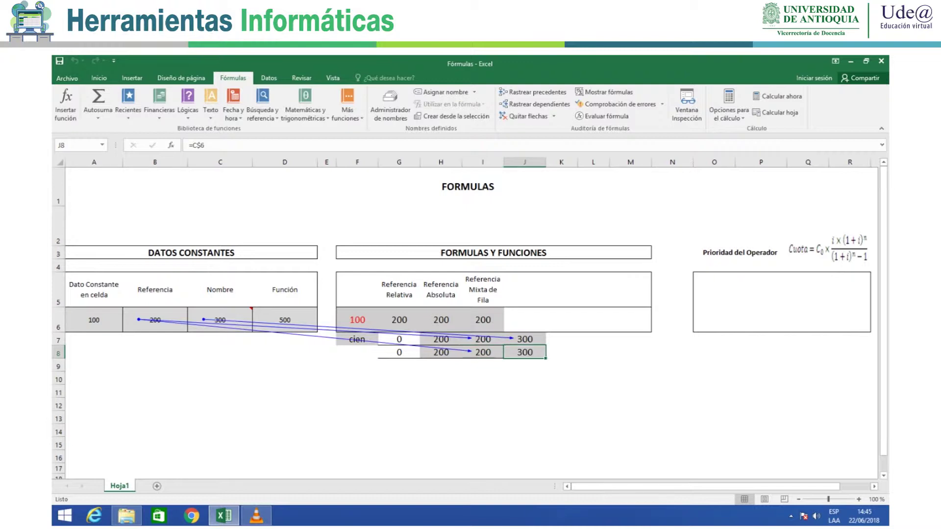
{"action": "left_click", "coordinate": [532, 92]}
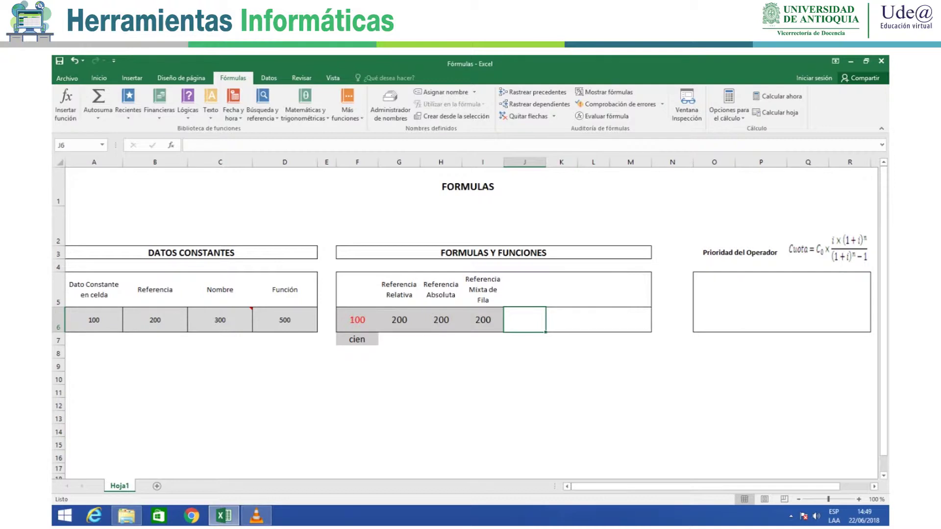
Enter the column-locked formula =$B6 in J6, paste it into J7:K8, and trace J7's precedents.
{"action": "type", "text": "="}
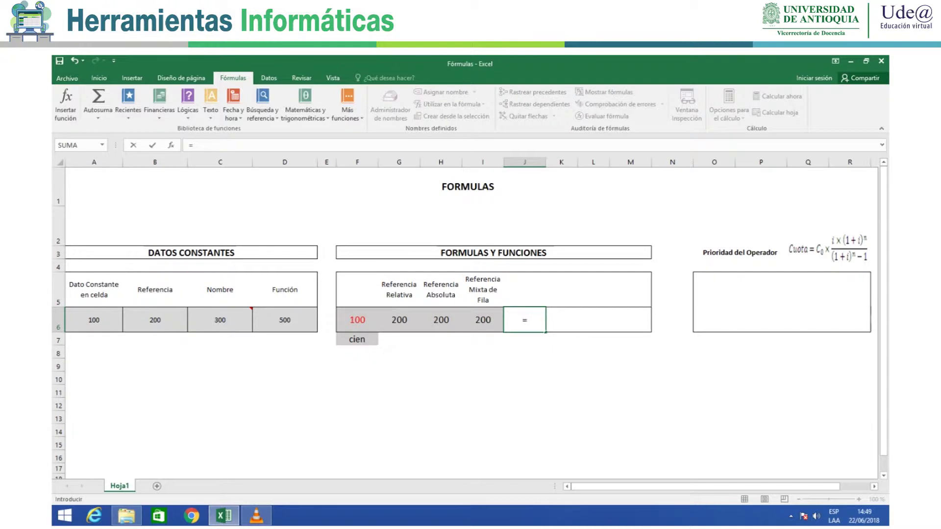
{"action": "left_click", "coordinate": [155, 320]}
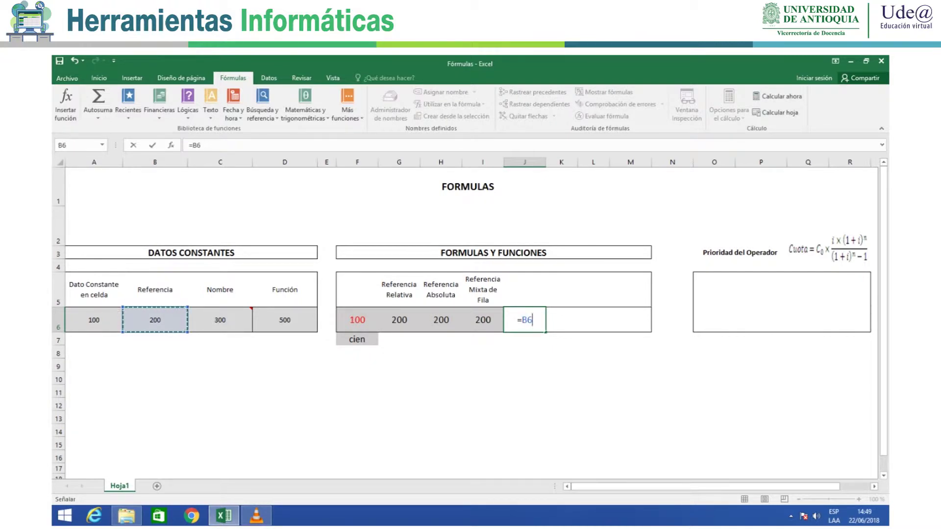
{"action": "key", "text": "F4"}
{"action": "key", "text": "F4"}
{"action": "key", "text": "F4"}
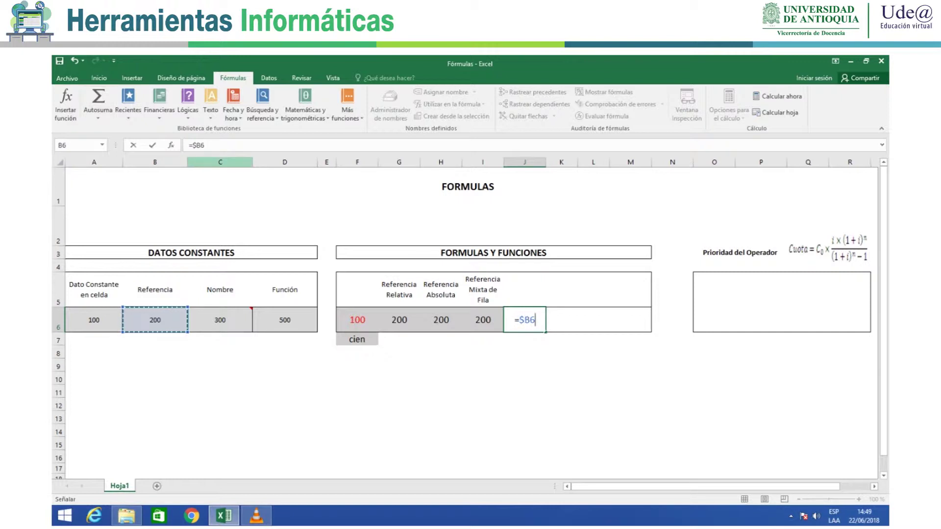
{"action": "key", "text": "Return"}
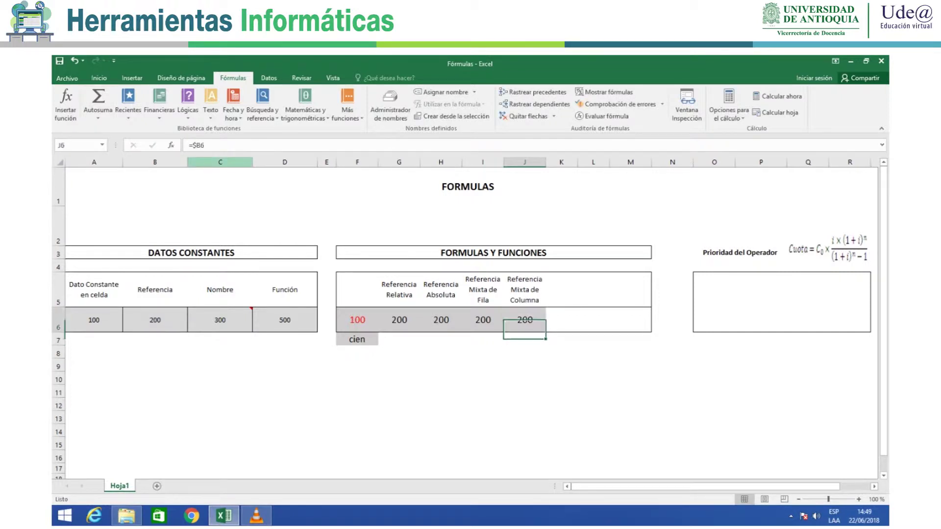
{"action": "key", "text": "ctrl+c"}
{"action": "key", "text": "Down"}
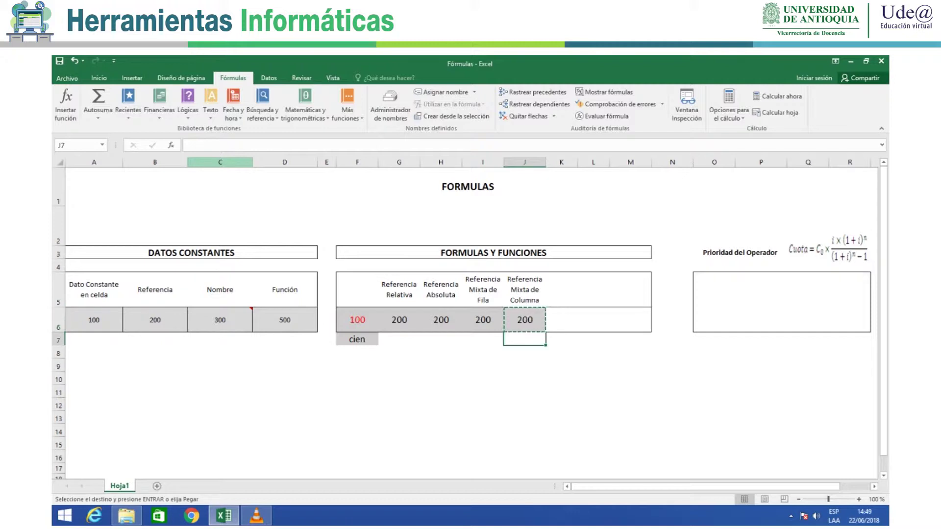
{"action": "key", "text": "shift+Down"}
{"action": "key", "text": "shift+Right"}
{"action": "key", "text": "ctrl+v"}
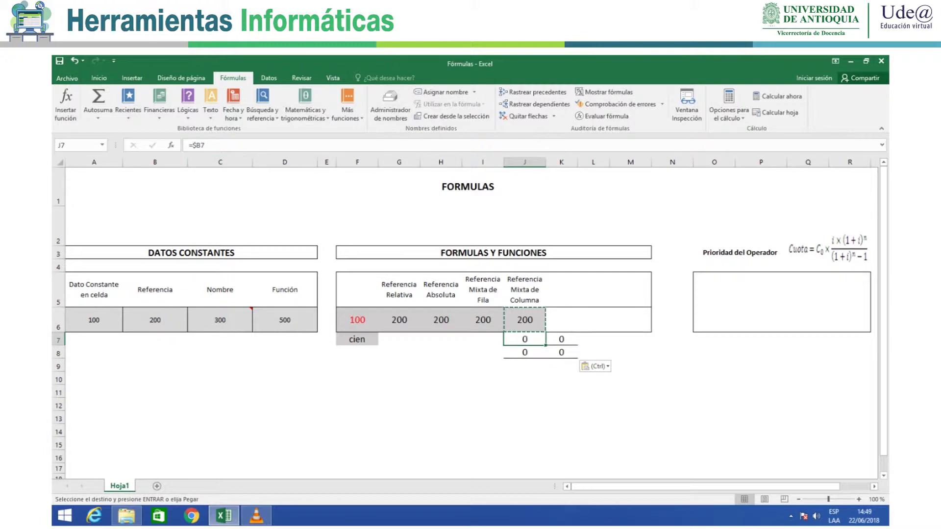
{"action": "left_click", "coordinate": [533, 92]}
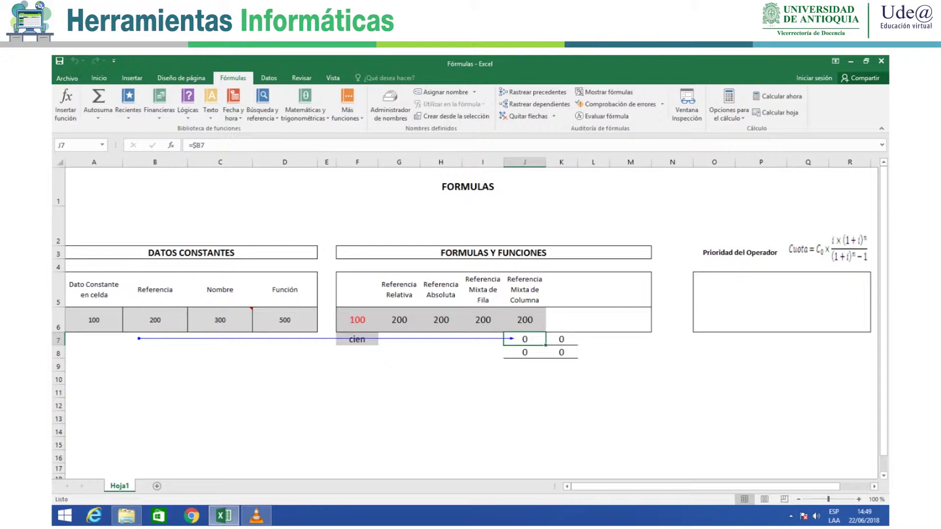
{"action": "left_click", "coordinate": [562, 352]}
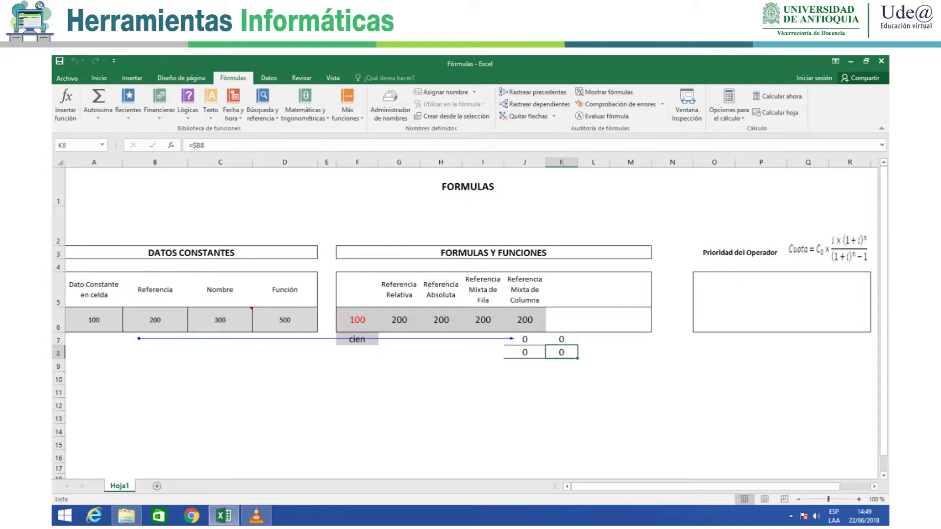
Trace K8's precedents back to B8 and compare the reference formulas in G6 through K6.
{"action": "left_click", "coordinate": [533, 91]}
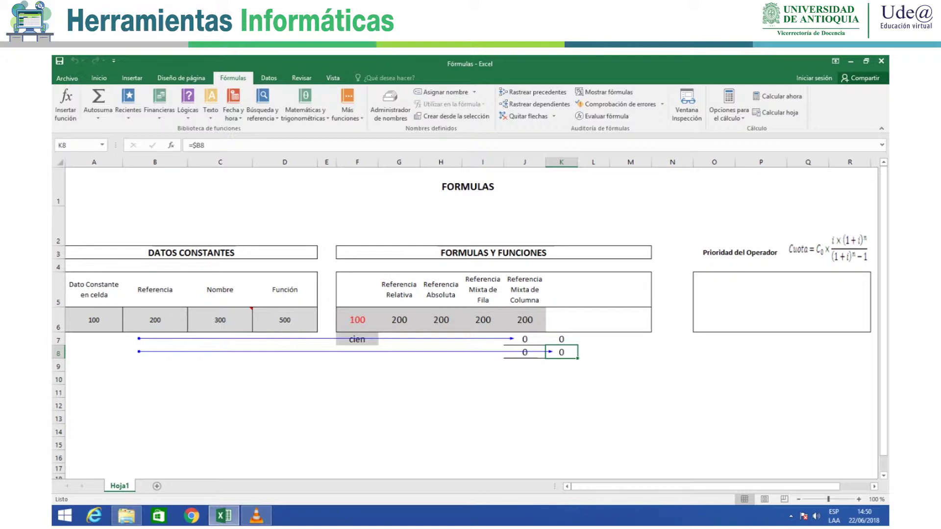
{"action": "left_click", "coordinate": [440, 319]}
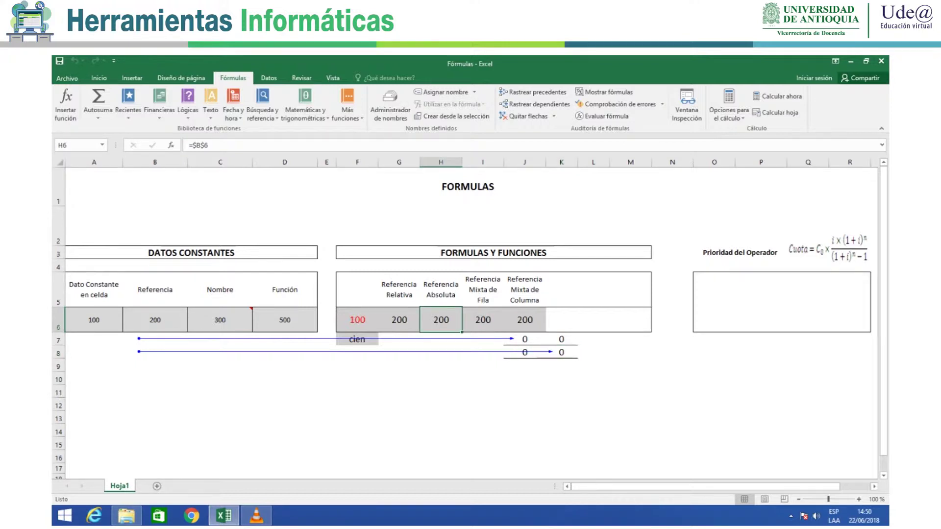
{"action": "left_click", "coordinate": [399, 319]}
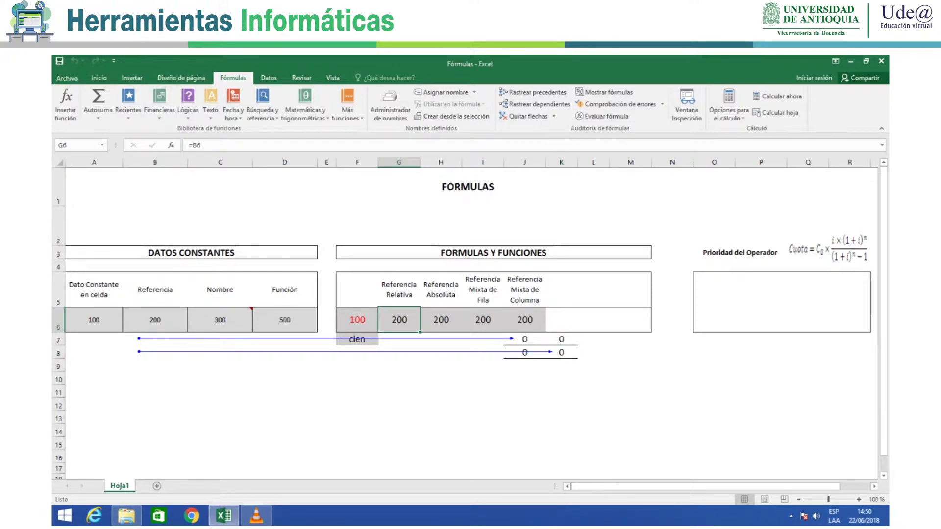
{"action": "left_click", "coordinate": [440, 320]}
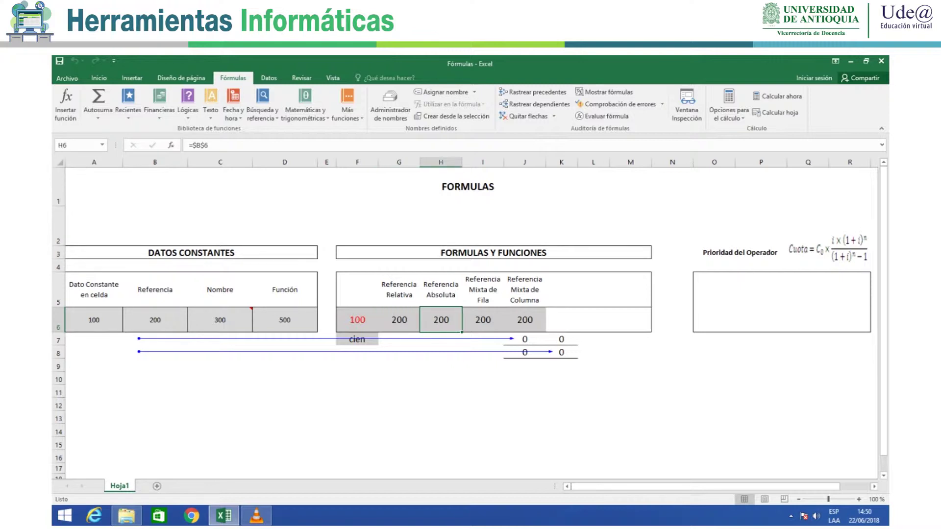
{"action": "key", "text": "Right"}
{"action": "key", "text": "Right"}
{"action": "left_click", "coordinate": [561, 320]}
{"action": "left_click", "coordinate": [483, 378]}
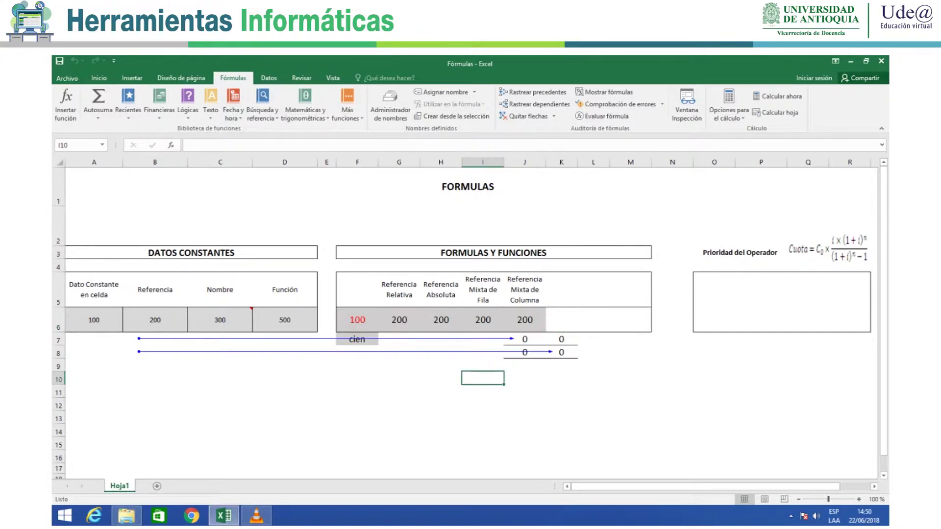
Clear the rows 7–8 test formulas by pasting the empty cell I10 over them.
{"action": "key", "text": "ctrl+c"}
{"action": "key", "text": "Up"}
{"action": "key", "text": "Up"}
{"action": "key", "text": "Up"}
{"action": "key", "text": "shift+Right"}
{"action": "key", "text": "shift+Right"}
{"action": "key", "text": "shift+Down"}
{"action": "key", "text": "shift+Down"}
{"action": "key", "text": "shift+Down"}
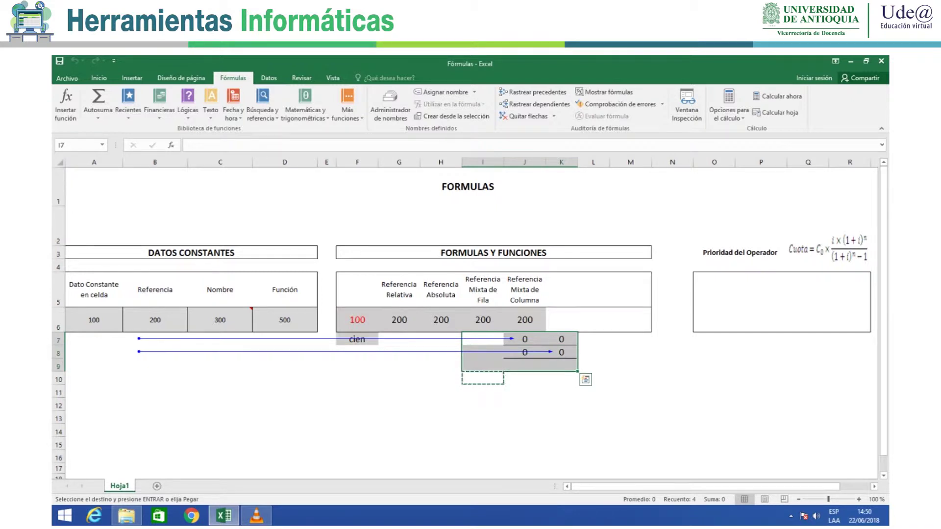
{"action": "key", "text": "ctrl+v"}
{"action": "left_click", "coordinate": [562, 320]}
{"action": "key", "text": "Escape"}
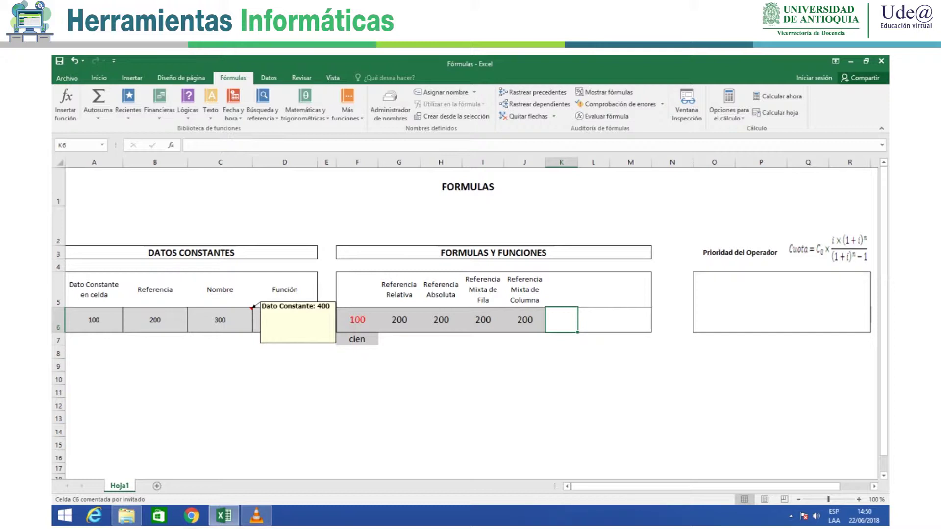
{"action": "left_click", "coordinate": [221, 319]}
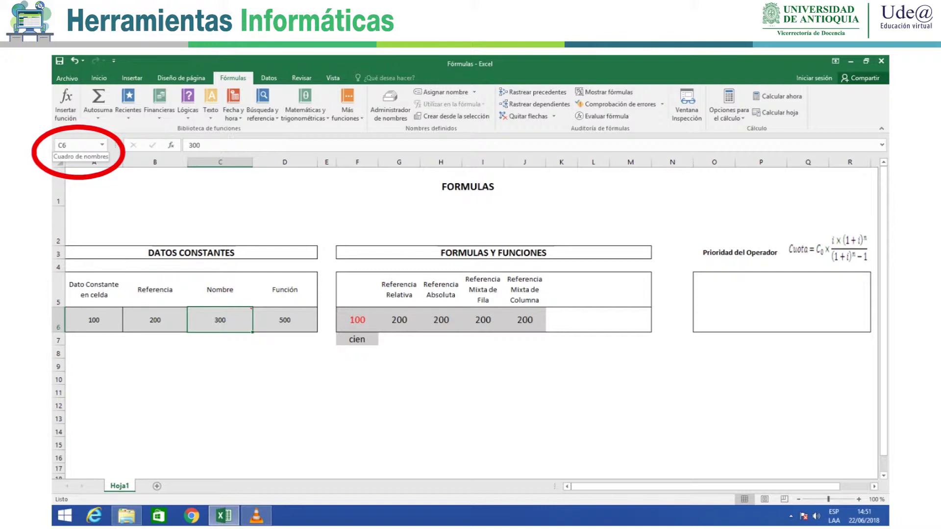
Name cell C6 'dato1' using the Name Box.
{"action": "left_click", "coordinate": [73, 145]}
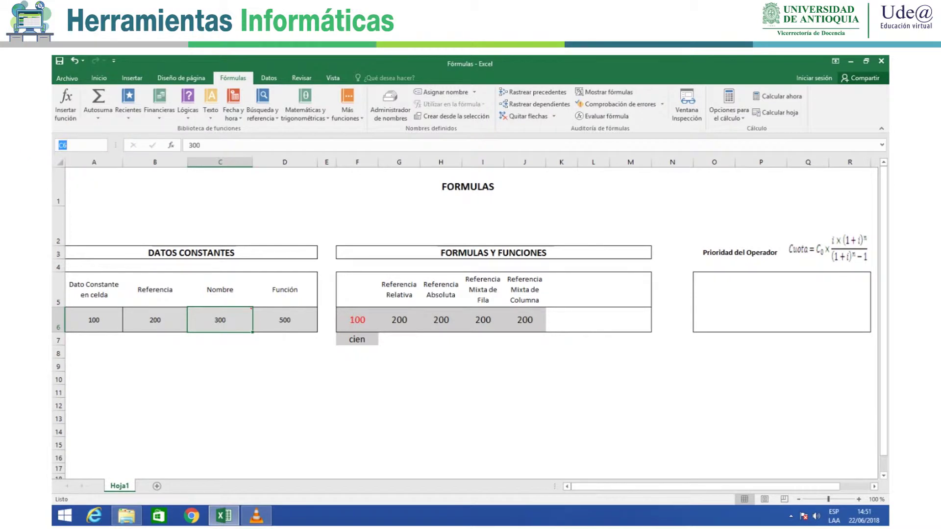
{"action": "type", "text": "dato"}
{"action": "type", "text": "1"}
{"action": "key", "text": "Return"}
Enter =dato1 in K6 via autocomplete so it shows 300.
{"action": "left_click", "coordinate": [561, 319]}
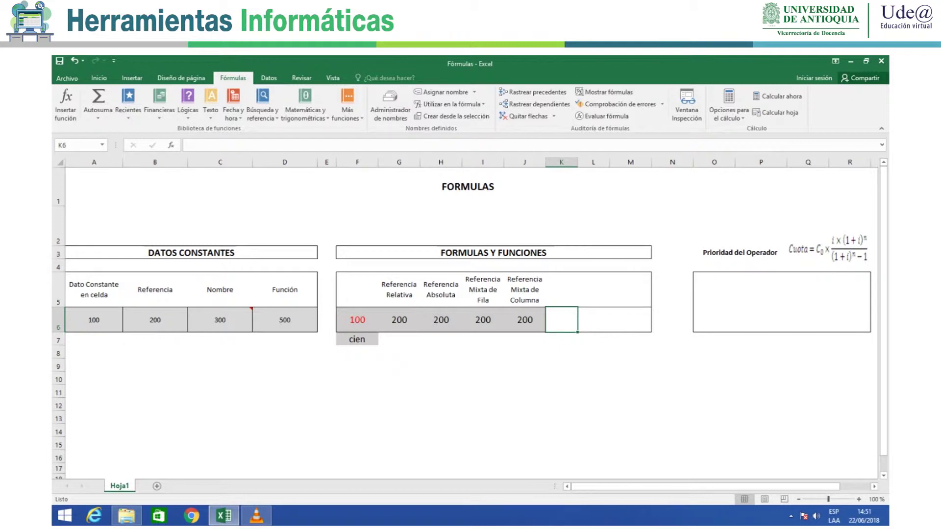
{"action": "type", "text": "=da"}
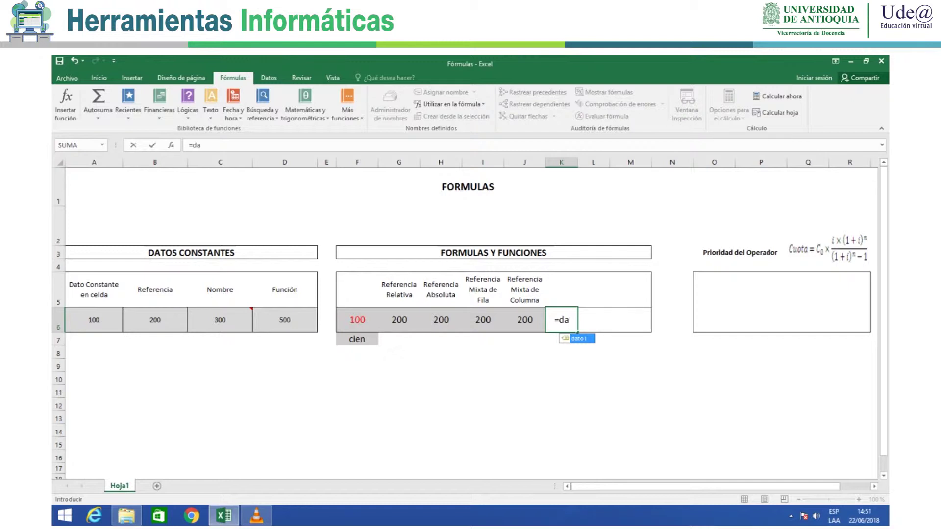
{"action": "key", "text": "Tab"}
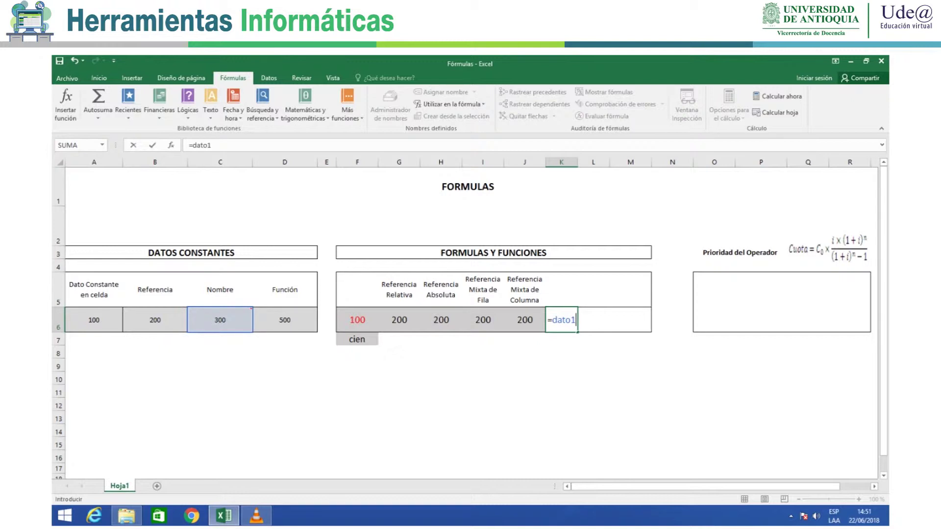
{"action": "key", "text": "Return"}
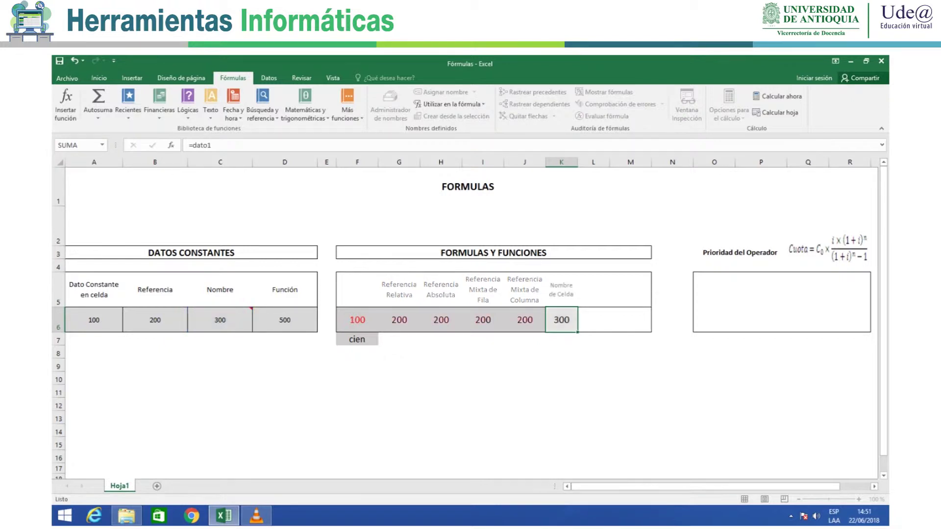
{"action": "left_click", "coordinate": [561, 319]}
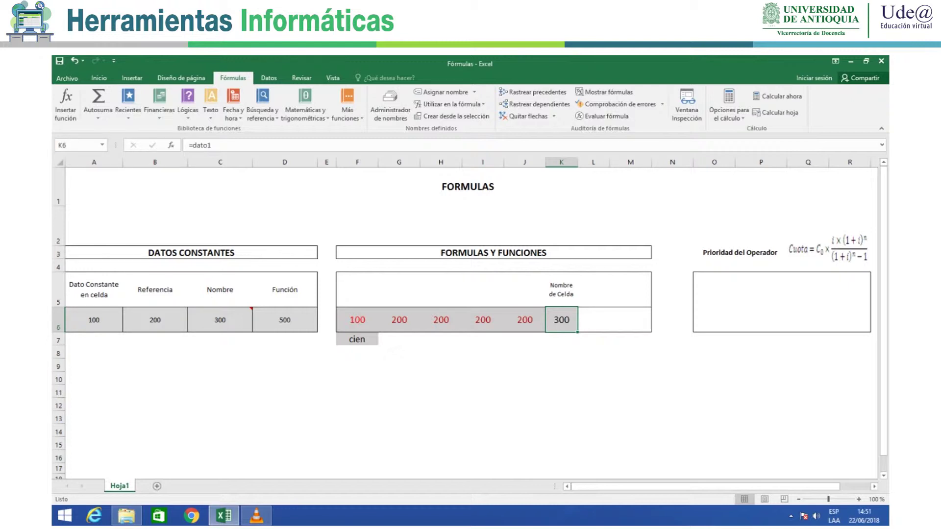
{"action": "left_click", "coordinate": [220, 320]}
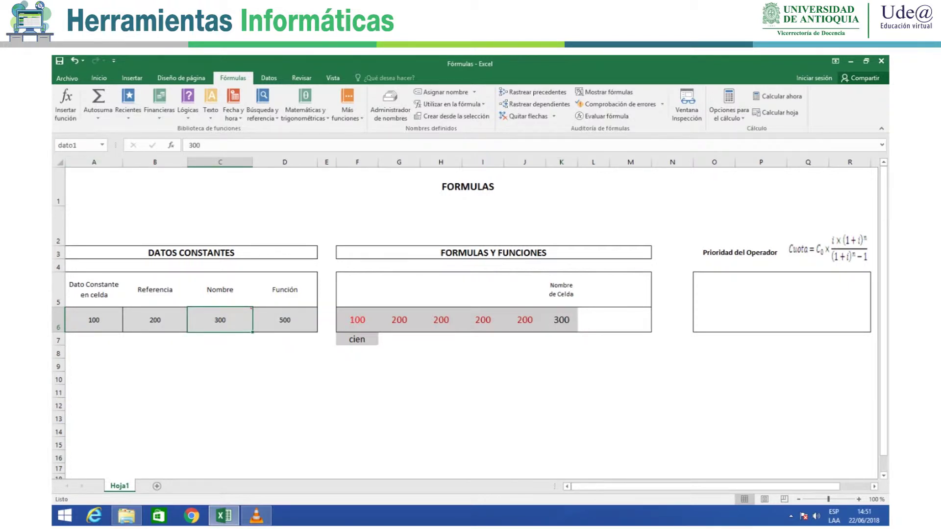
{"action": "left_click", "coordinate": [561, 319]}
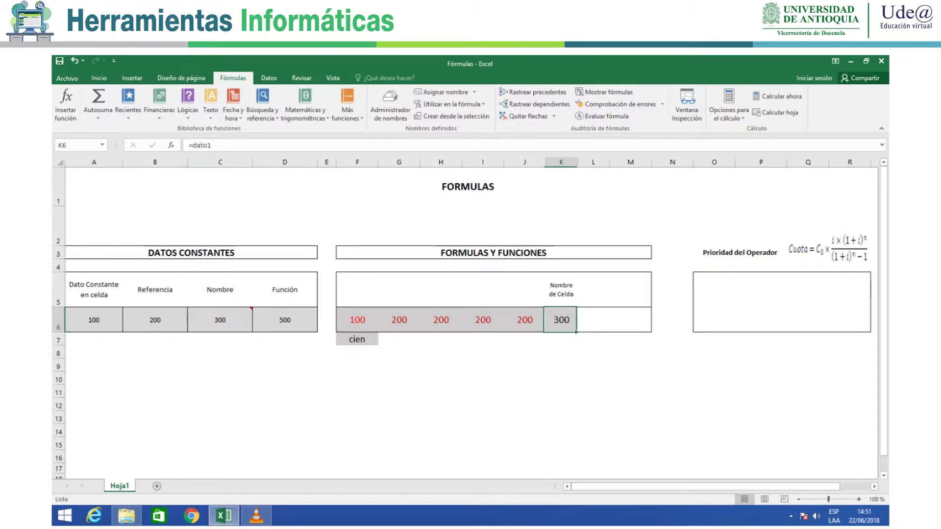
{"action": "key", "text": "ctrl+c"}
{"action": "left_click_drag", "start_coordinate": [561, 339], "coordinate": [593, 352]}
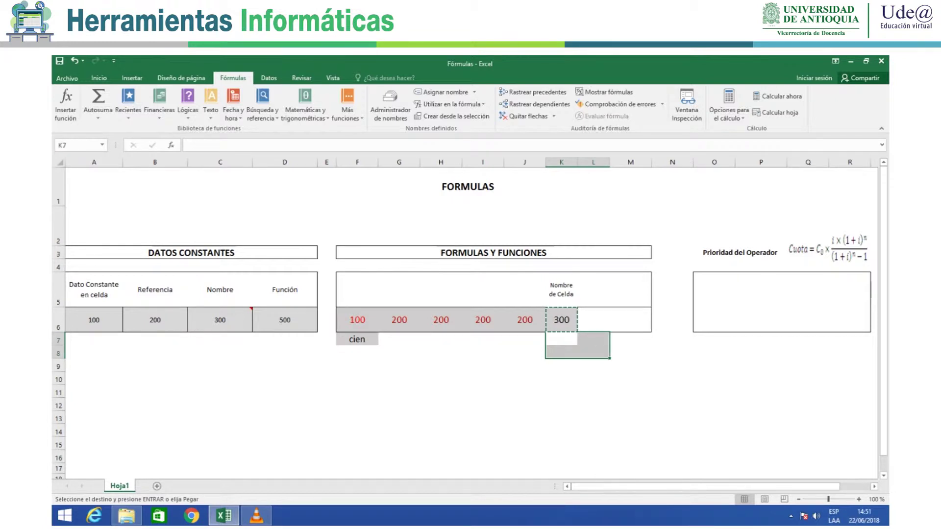
{"action": "key", "text": "ctrl+v"}
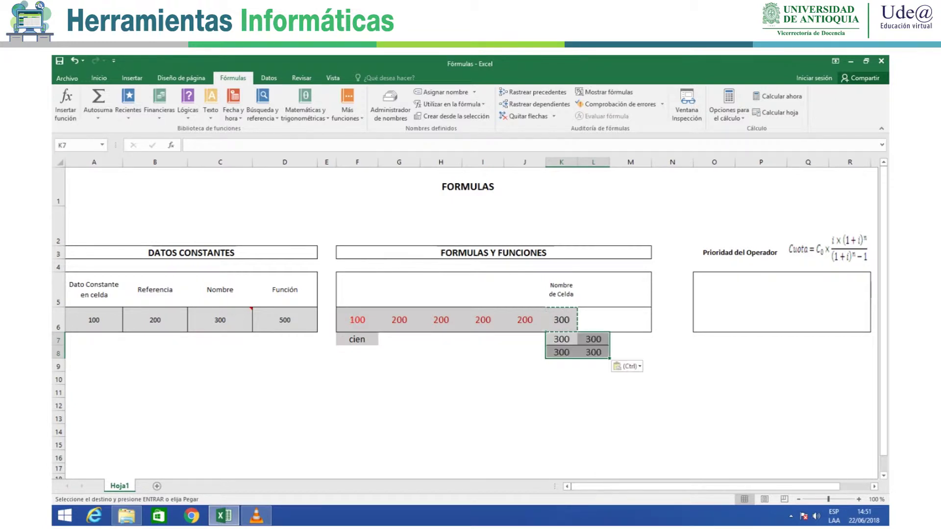
{"action": "left_click", "coordinate": [561, 339]}
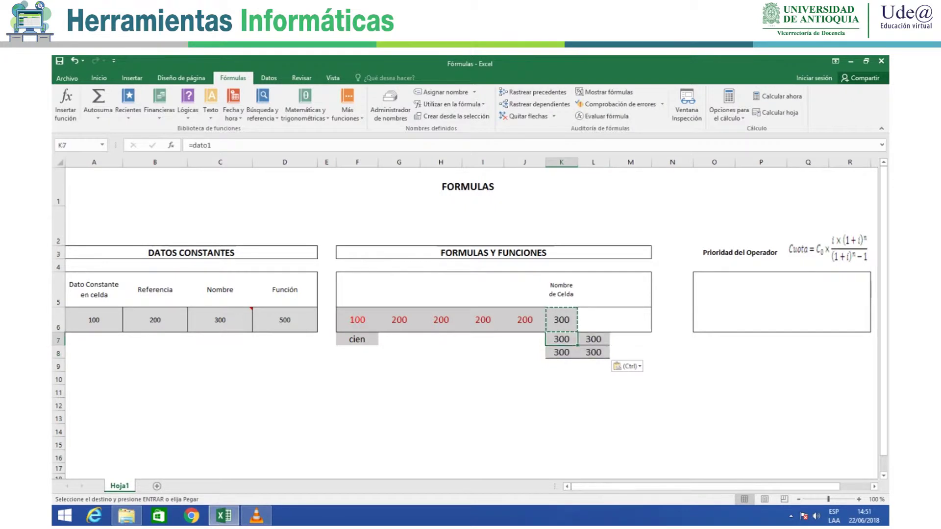
{"action": "left_click", "coordinate": [593, 340]}
{"action": "key", "text": "Down"}
{"action": "key", "text": "Left"}
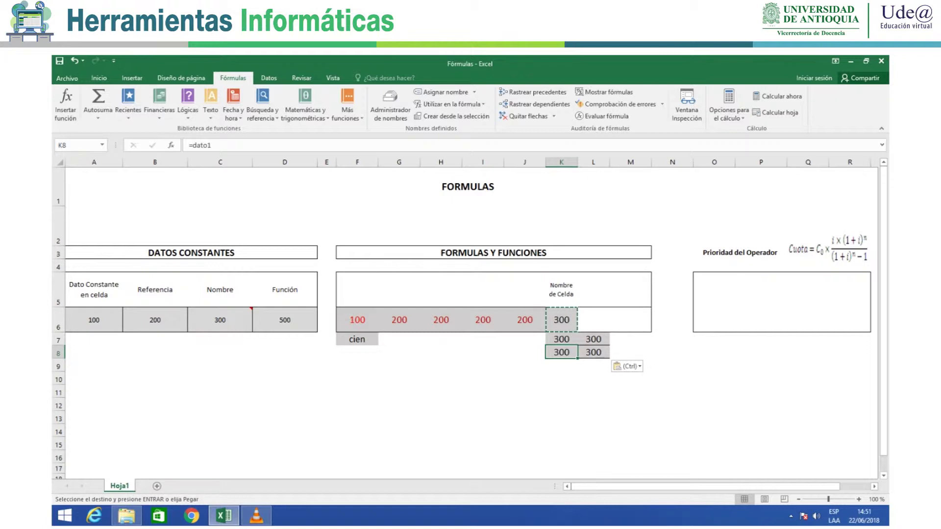
{"action": "key", "text": "ctrl+z"}
{"action": "key", "text": "Escape"}
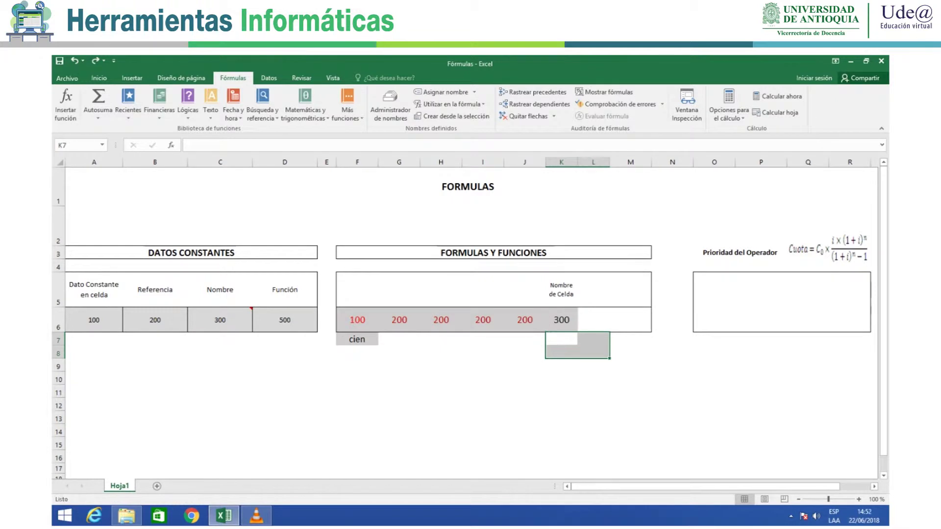
{"action": "left_click", "coordinate": [562, 319]}
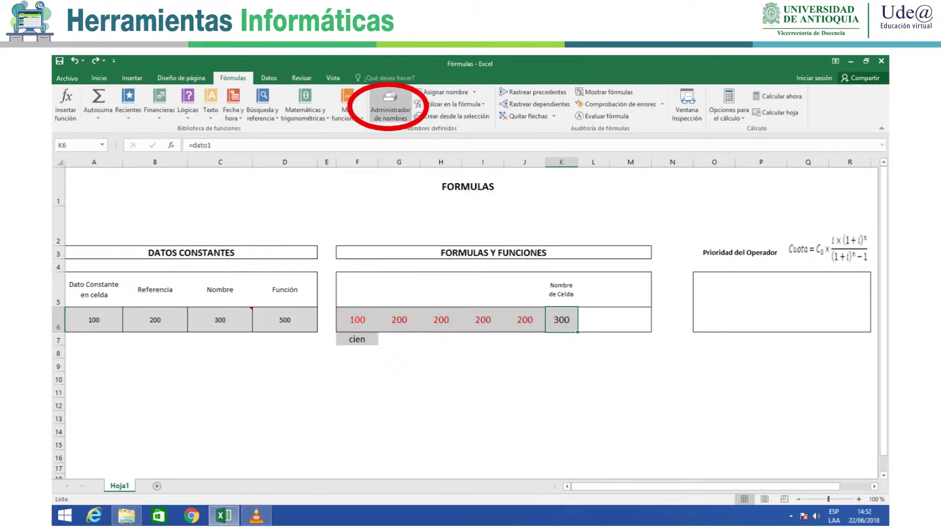
Define a workbook-scope name Dato2 with the constant value 400.
{"action": "left_click", "coordinate": [390, 105]}
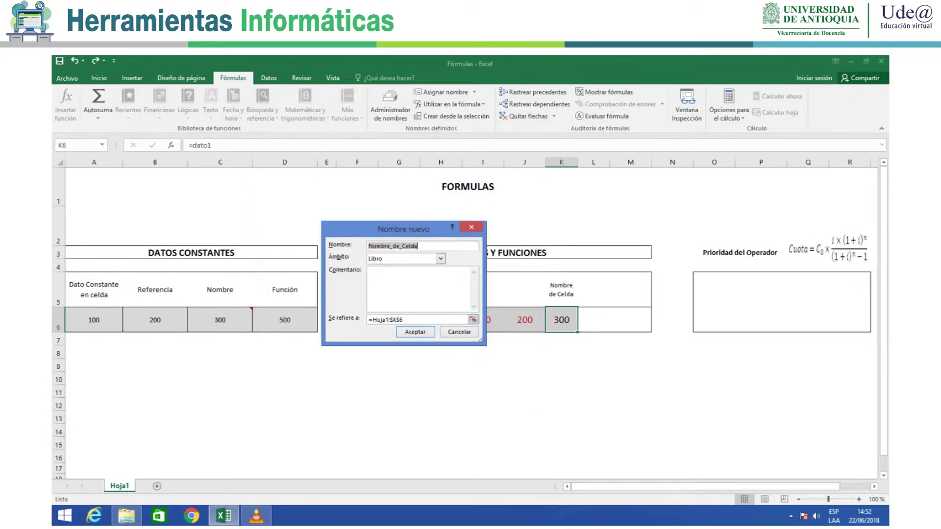
{"action": "left_click_drag", "start_coordinate": [403, 229], "coordinate": [430, 201]}
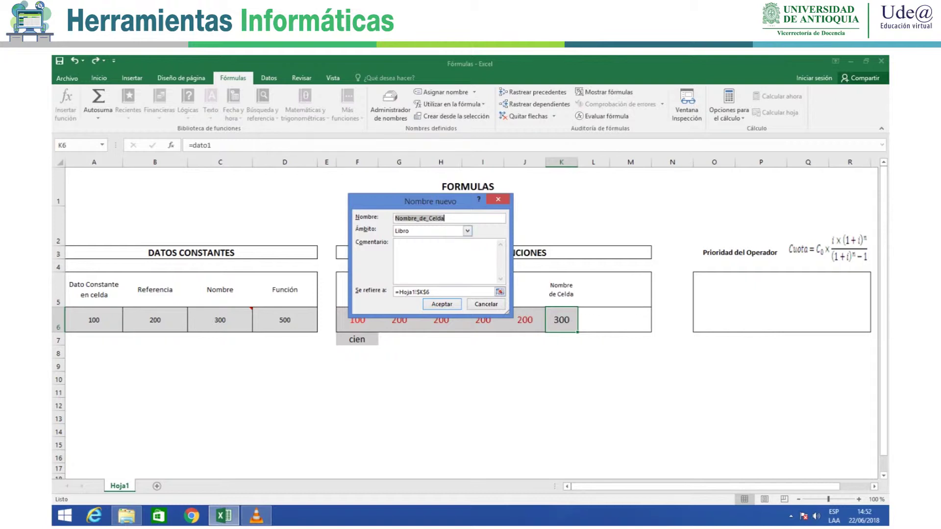
{"action": "type", "text": "Dato2"}
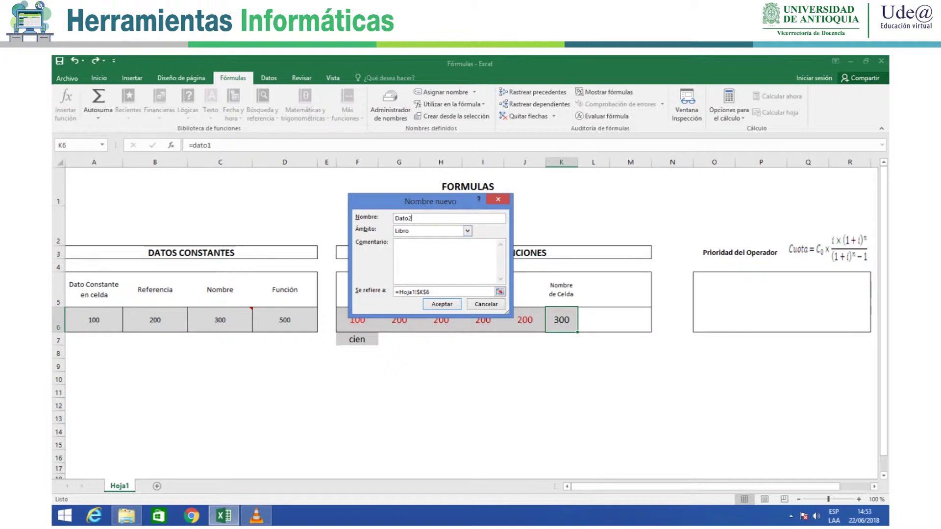
{"action": "left_click", "coordinate": [467, 230]}
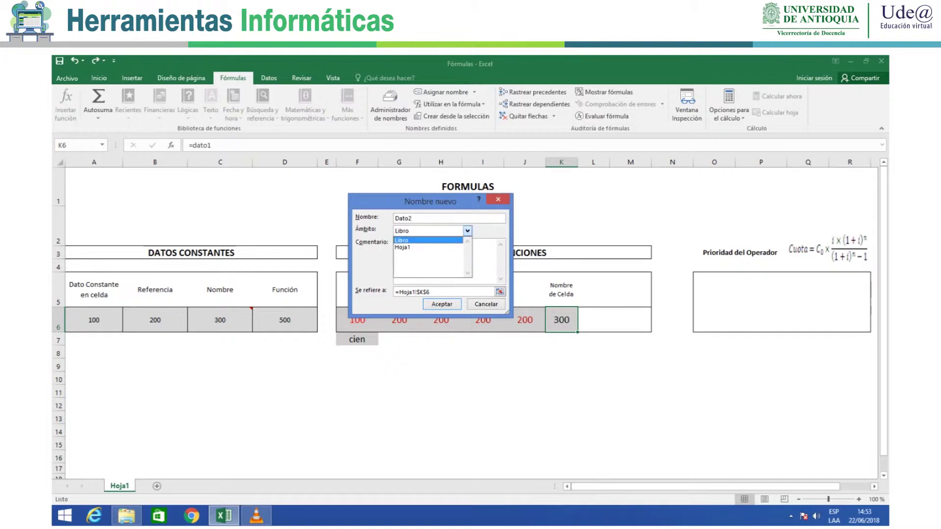
{"action": "key", "text": "Return"}
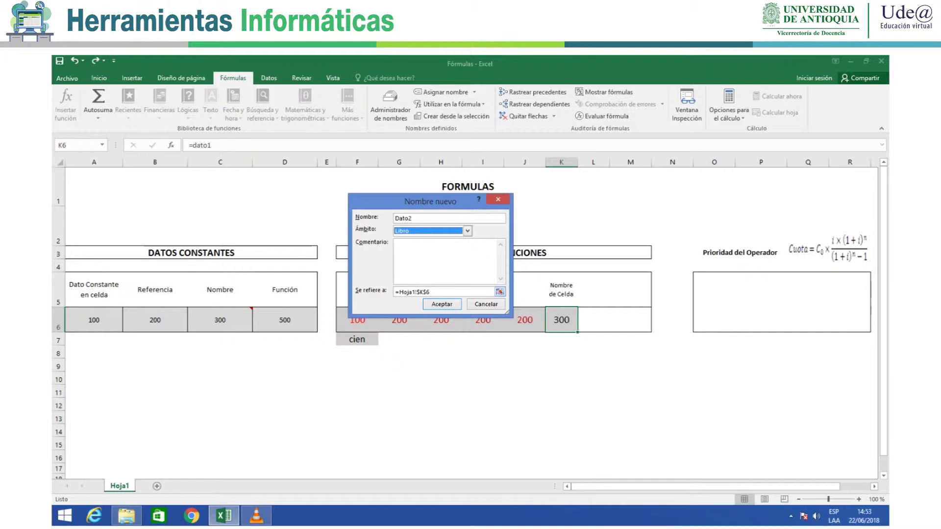
{"action": "key", "text": "Tab"}
{"action": "key", "text": "Tab"}
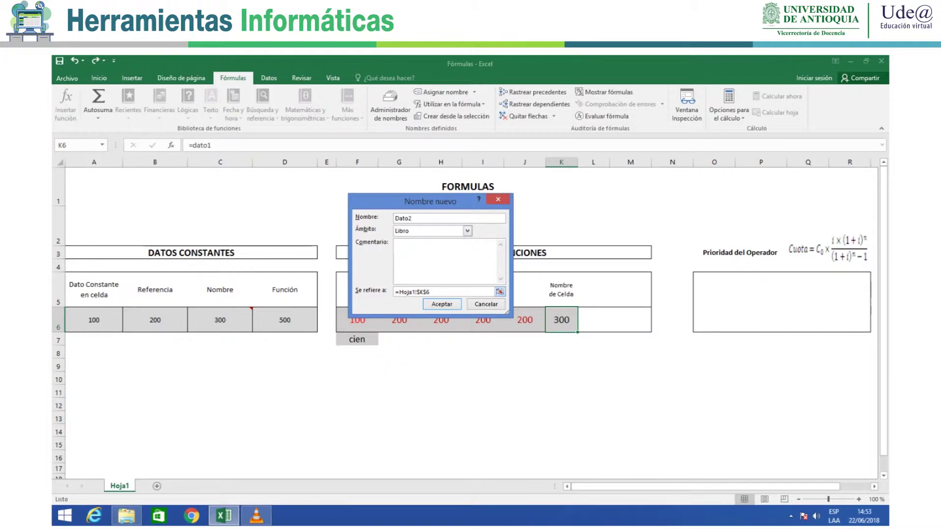
{"action": "type", "text": "400"}
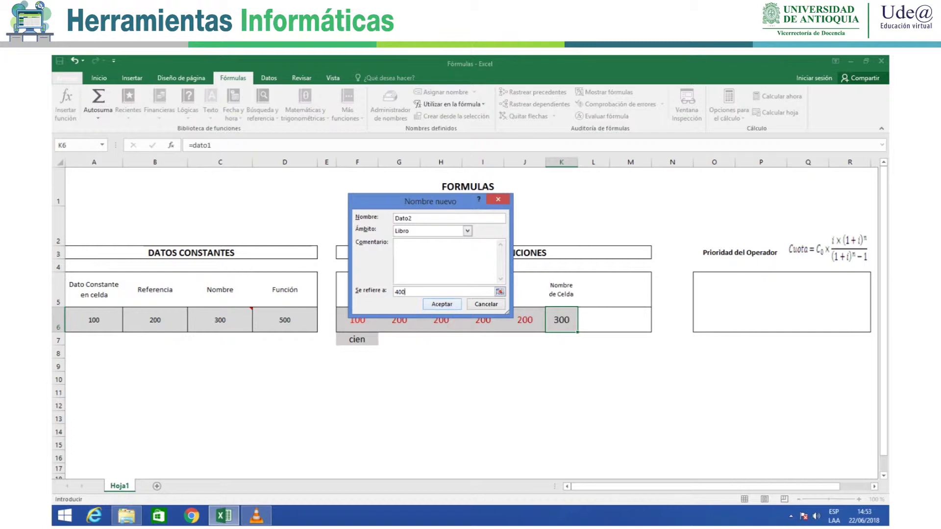
{"action": "left_click", "coordinate": [441, 303]}
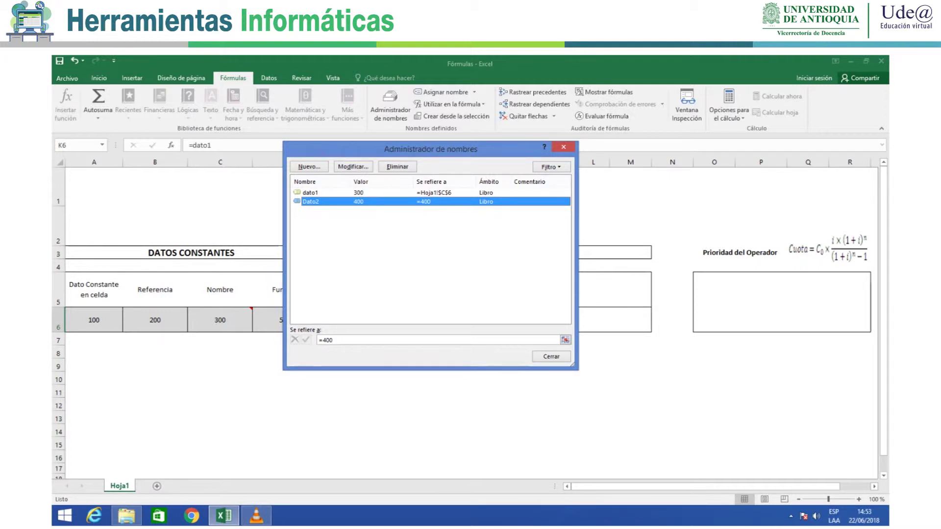
{"action": "key", "text": "Escape"}
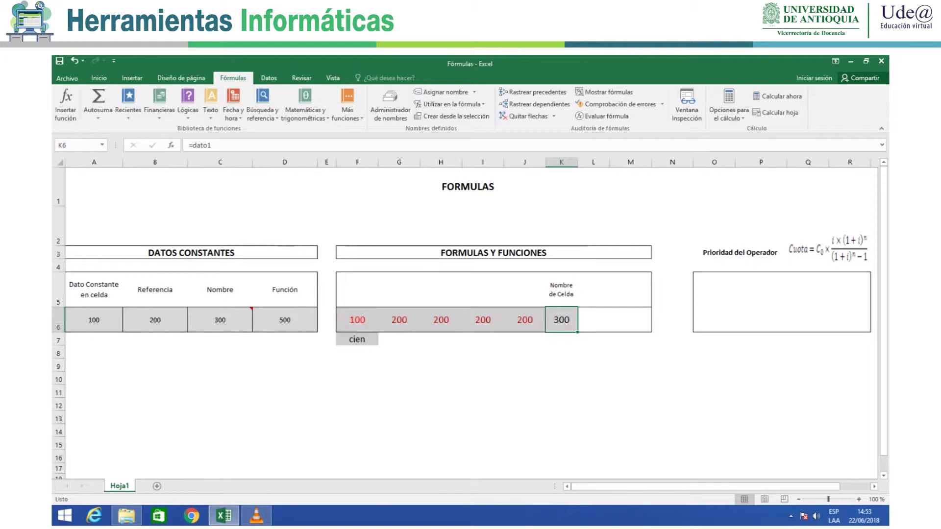
{"action": "left_click", "coordinate": [593, 320]}
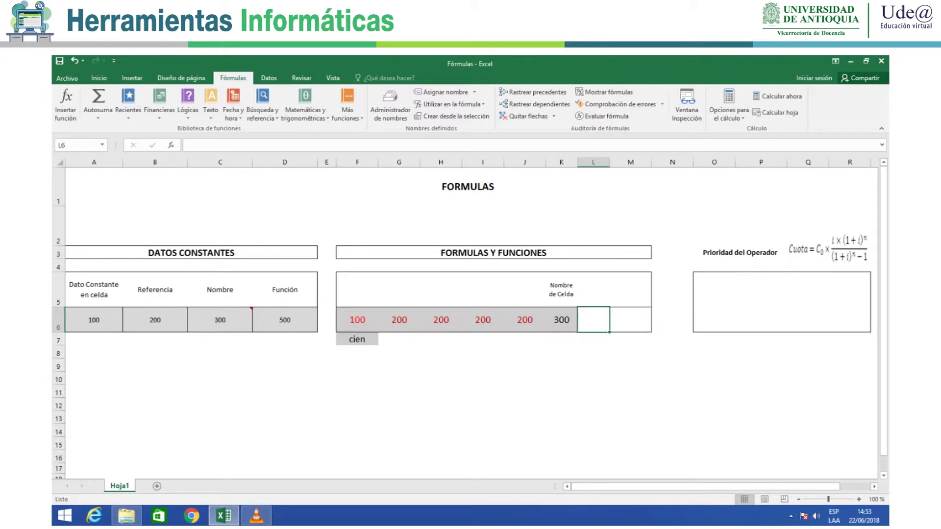
Enter =Dato2 in L6 via the autocomplete list so it shows 400.
{"action": "type", "text": "=dat"}
{"action": "key", "text": "Down"}
{"action": "key", "text": "Tab"}
{"action": "key", "text": "Return"}
{"action": "left_click", "coordinate": [593, 320]}
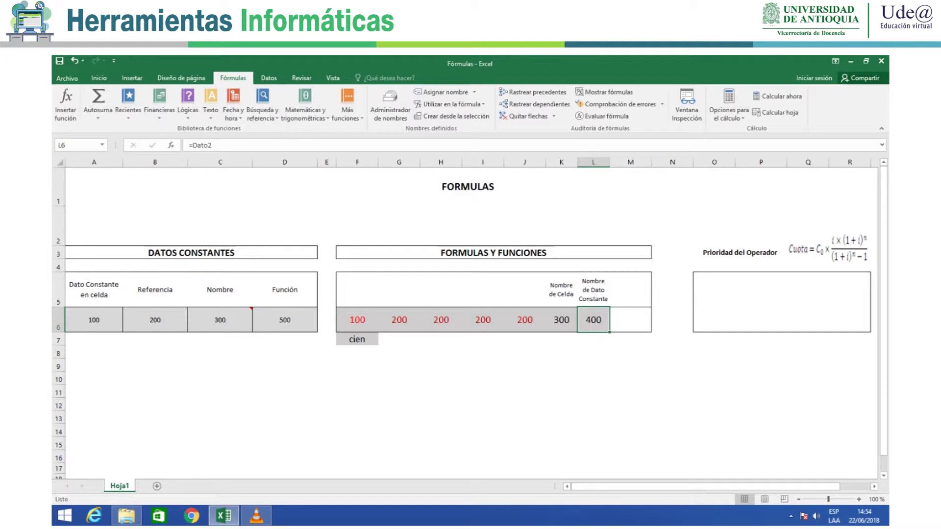
{"action": "left_click", "coordinate": [630, 319]}
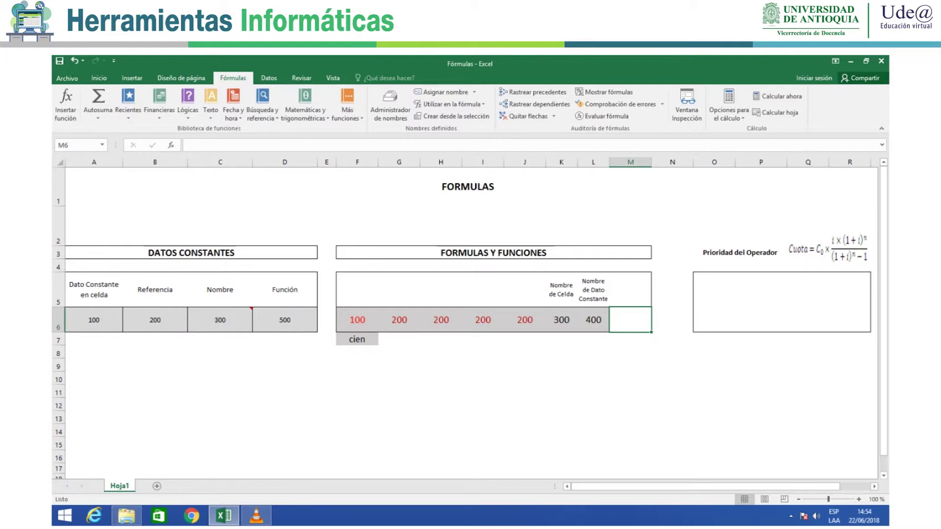
{"action": "type", "text": "="}
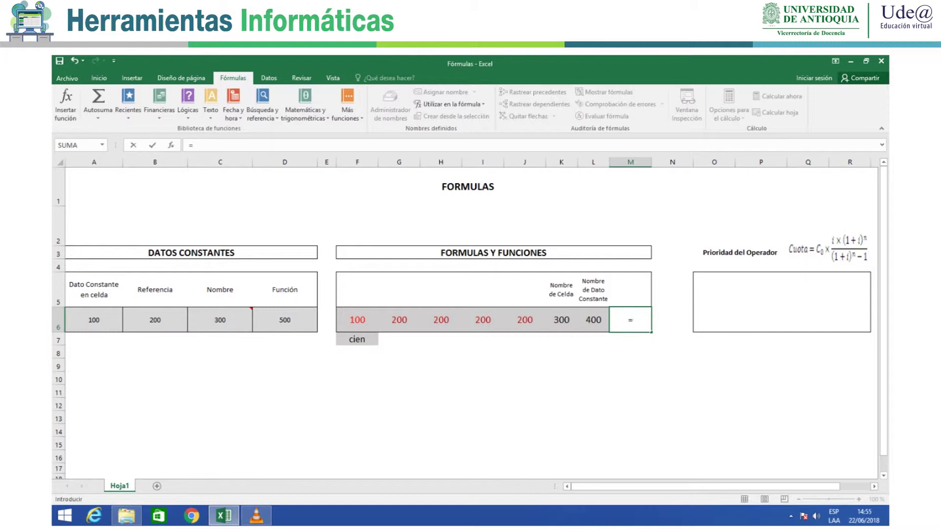
Enter =suma(A6:D6) in M6 to total the constants to 1100.
{"action": "type", "text": "suma"}
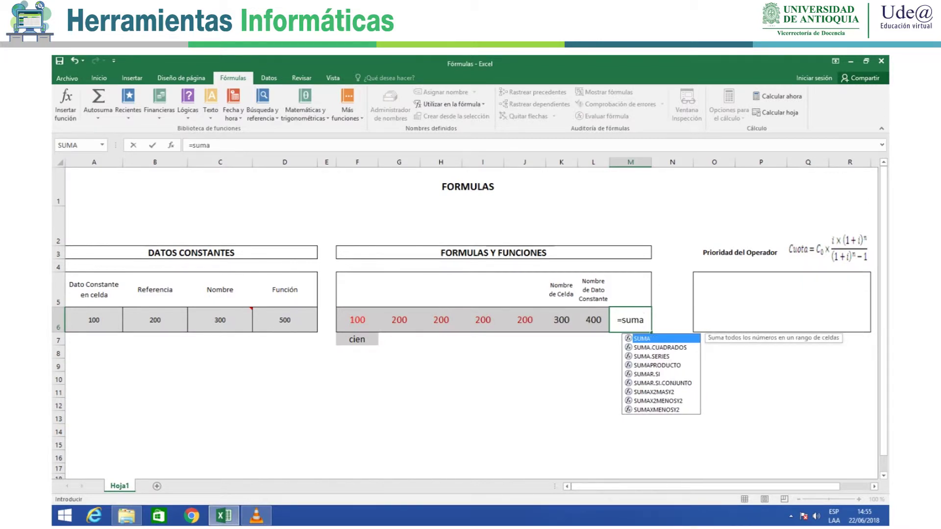
{"action": "type", "text": "("}
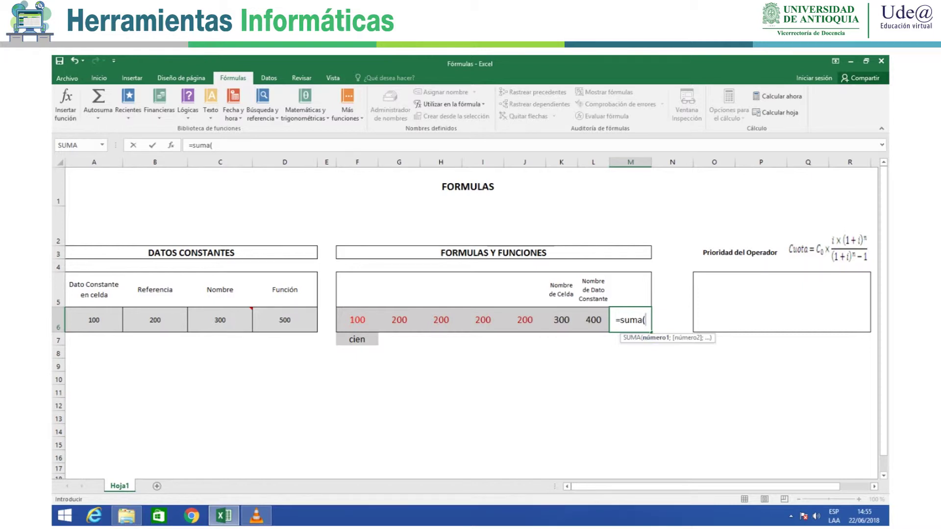
{"action": "left_click_drag", "start_coordinate": [94, 319], "coordinate": [285, 320]}
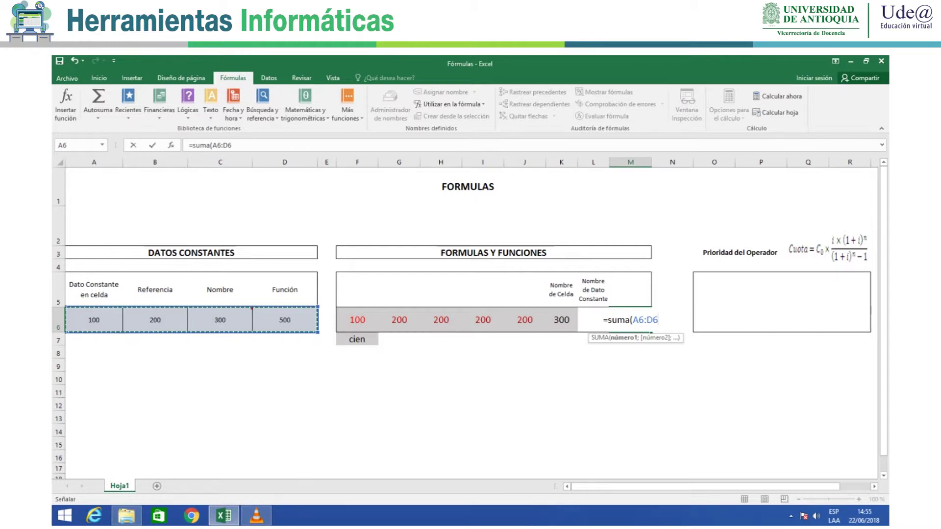
{"action": "type", "text": ")"}
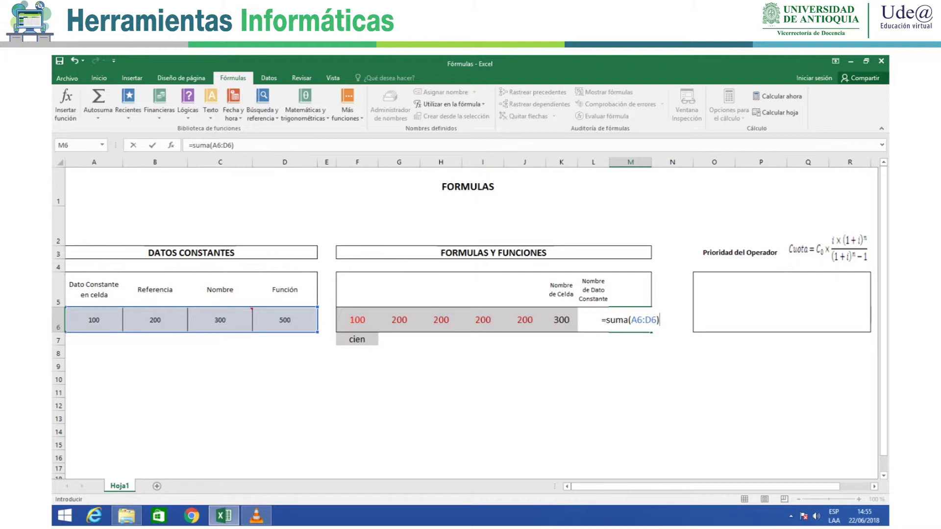
{"action": "key", "text": "Return"}
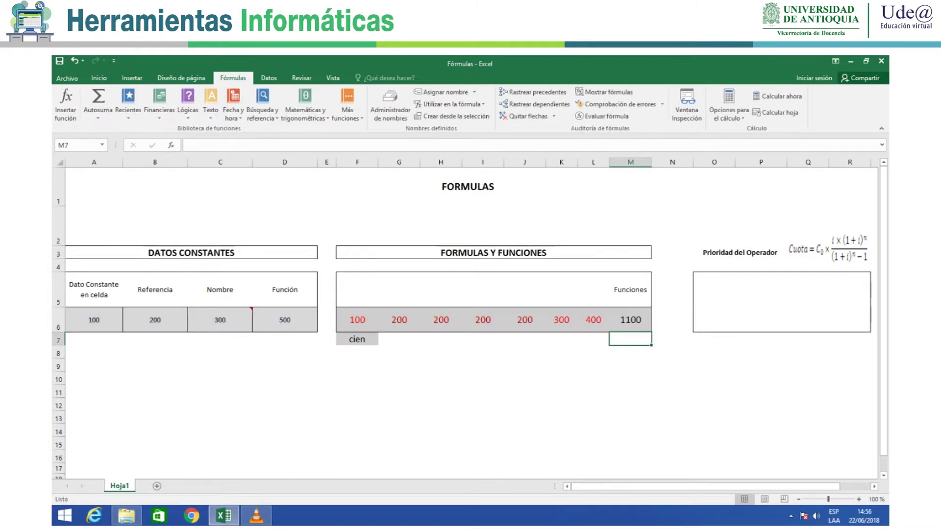
Make the A6:D6 reference in M6's sum absolute ($A$6:$D$6).
{"action": "left_click", "coordinate": [631, 319]}
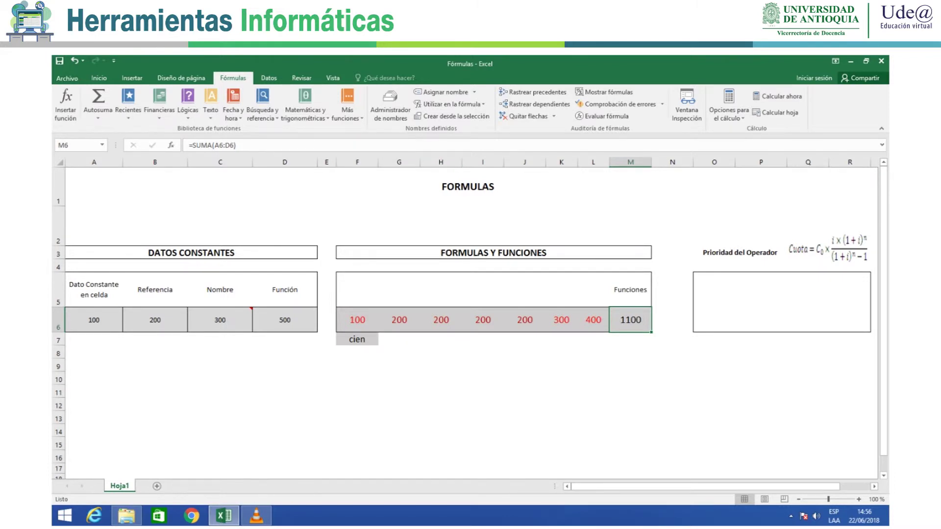
{"action": "left_click_drag", "start_coordinate": [219, 145], "coordinate": [234, 145]}
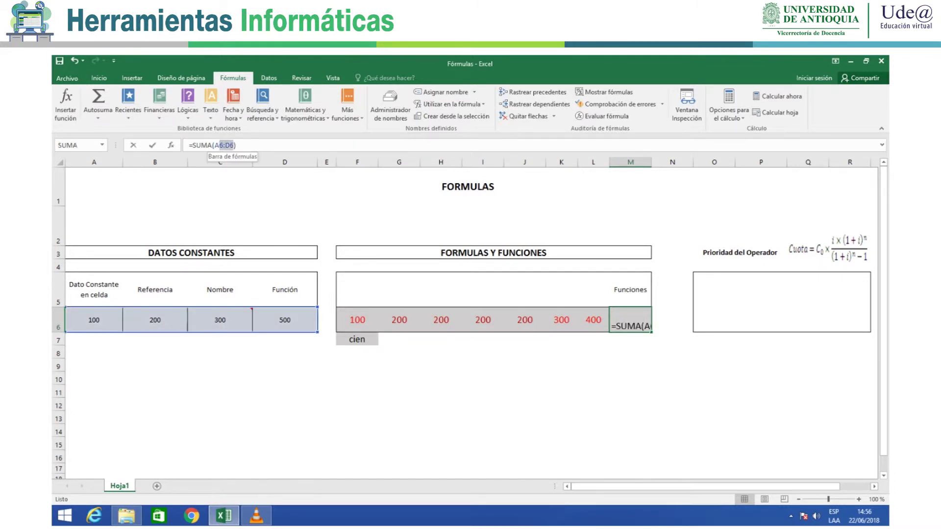
{"action": "key", "text": "F4"}
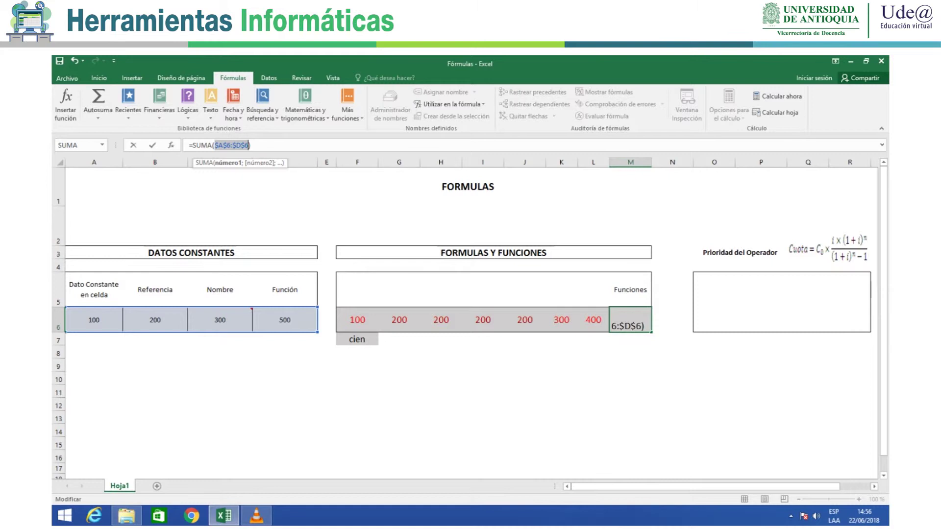
{"action": "key", "text": "Return"}
{"action": "key", "text": "Up"}
Copy M6's sum formula into M7:N8.
{"action": "key", "text": "ctrl+c"}
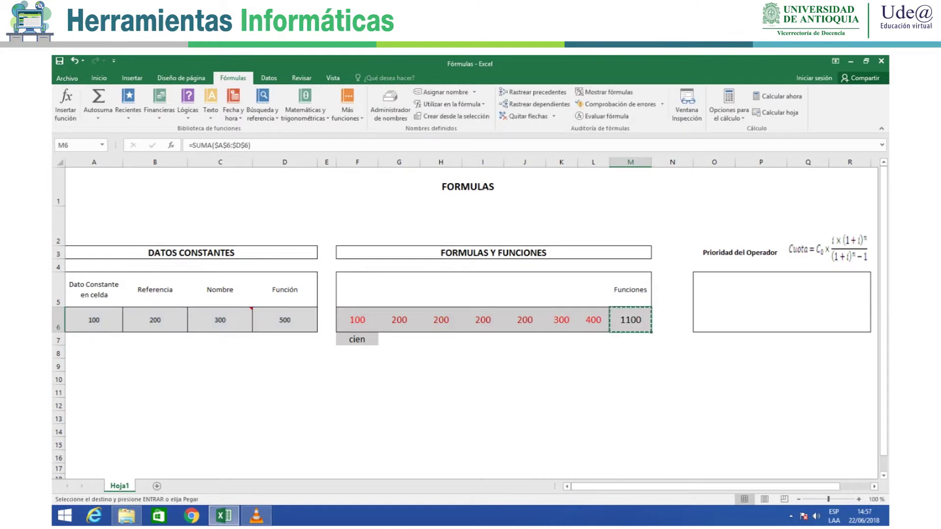
{"action": "left_click_drag", "start_coordinate": [631, 339], "coordinate": [631, 352]}
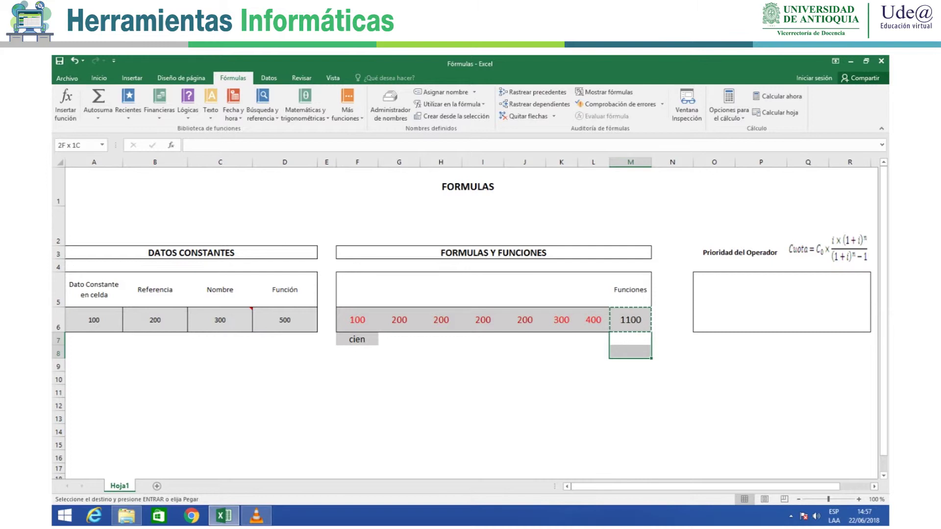
{"action": "left_click_drag", "start_coordinate": [630, 352], "coordinate": [672, 352]}
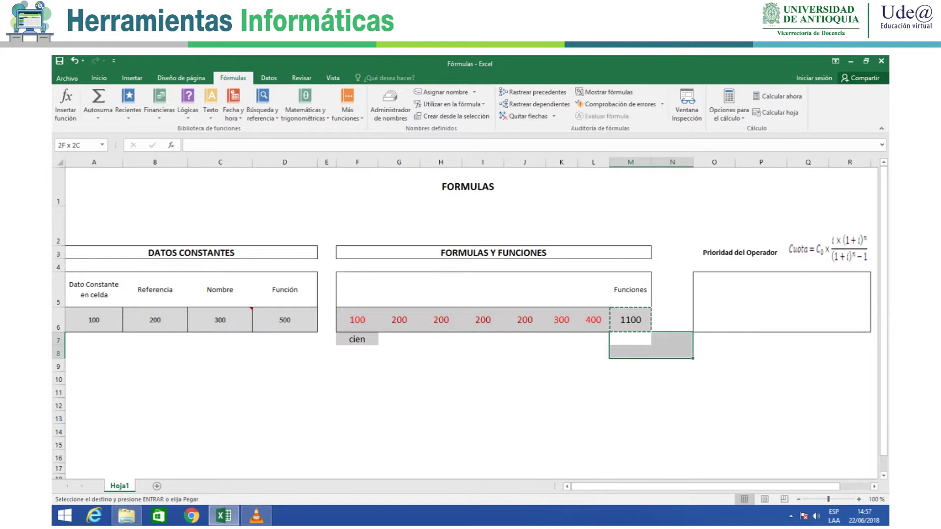
{"action": "key", "text": "ctrl+v"}
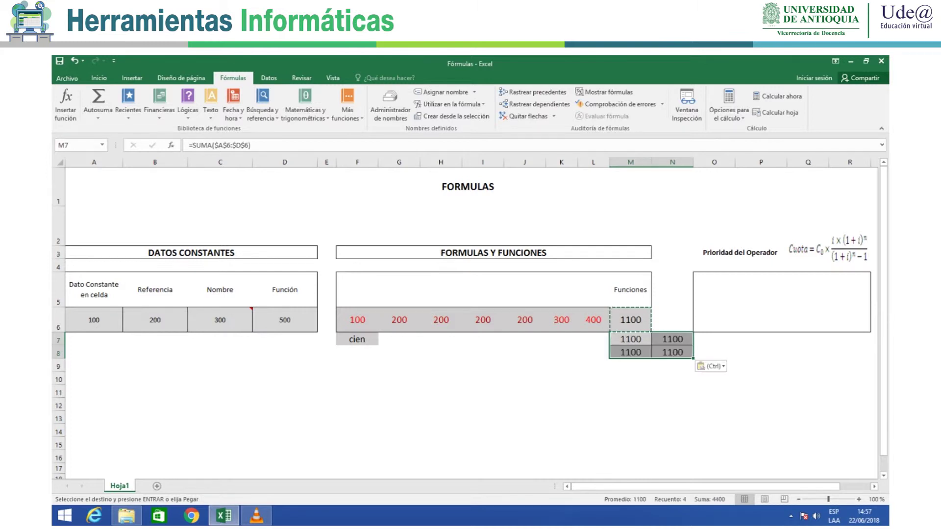
Trace precedents for the M7 and N8 copies, remove the arrows, and clear M7:N8.
{"action": "left_click", "coordinate": [631, 339]}
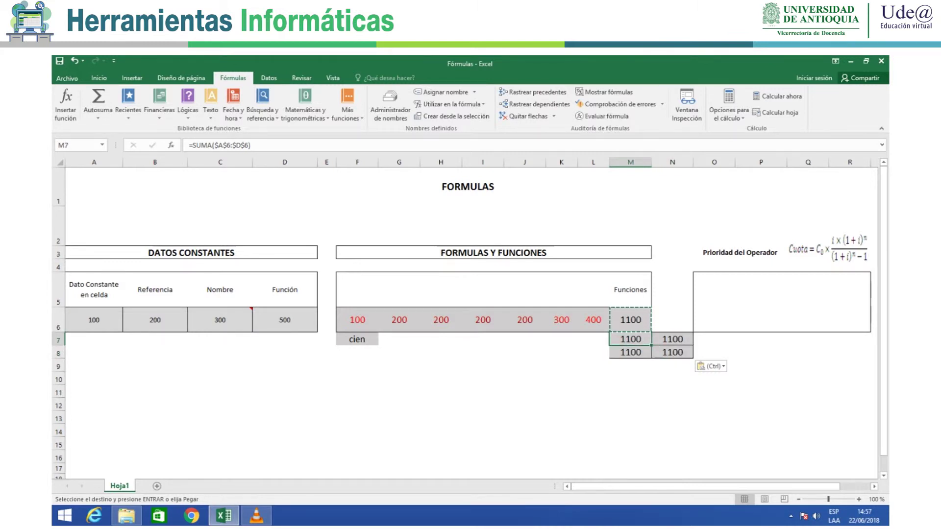
{"action": "left_click", "coordinate": [534, 92]}
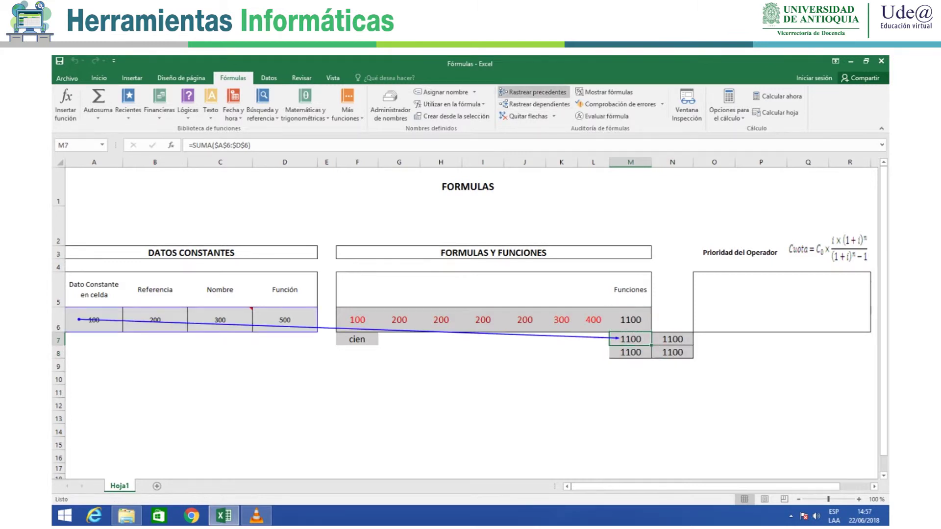
{"action": "left_click", "coordinate": [672, 351]}
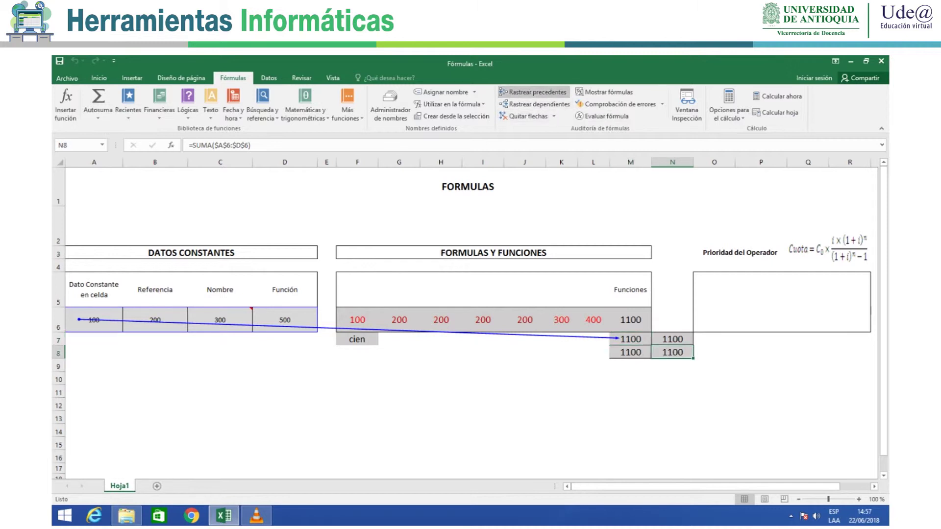
{"action": "left_click", "coordinate": [534, 92]}
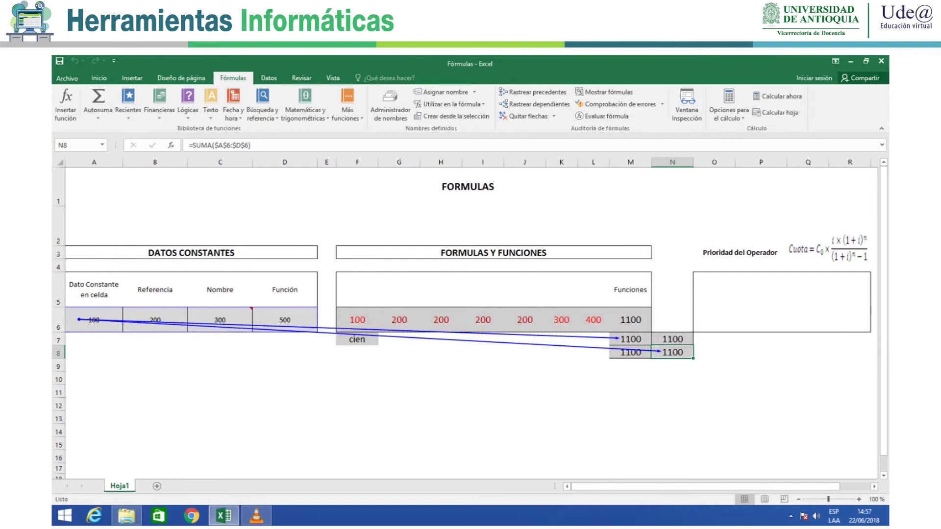
{"action": "left_click", "coordinate": [527, 116]}
{"action": "left_click_drag", "start_coordinate": [631, 339], "coordinate": [673, 352]}
{"action": "key", "text": "Delete"}
{"action": "left_click", "coordinate": [631, 320]}
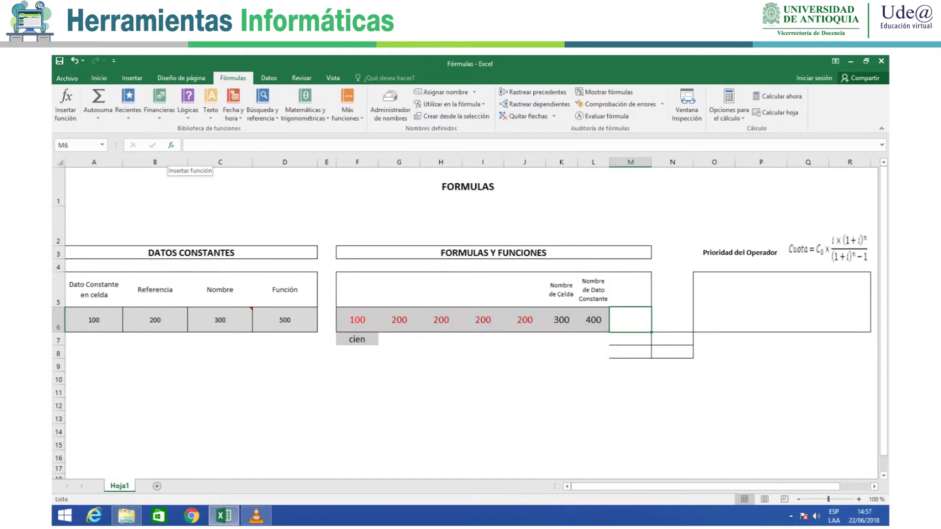
Start a new function in M6 with the Insertar función (fx) button.
{"action": "left_click", "coordinate": [171, 145]}
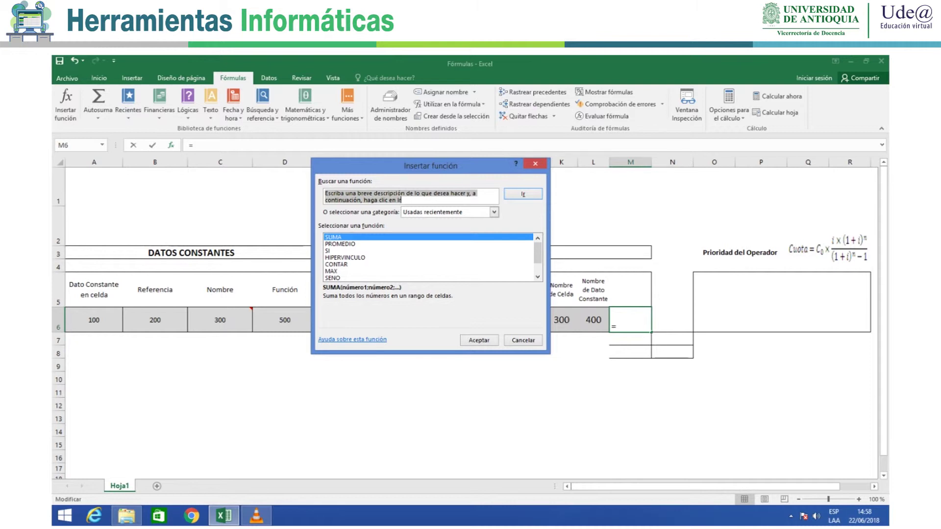
Search the Insert Function dialog for functions matching 'suma'.
{"action": "key", "text": "BackSpace"}
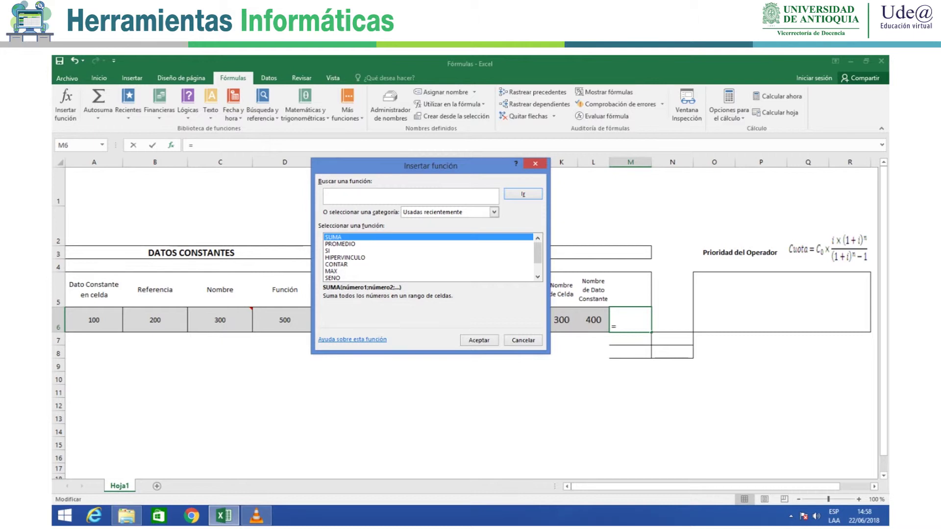
{"action": "type", "text": "suma"}
{"action": "left_click", "coordinate": [523, 194]}
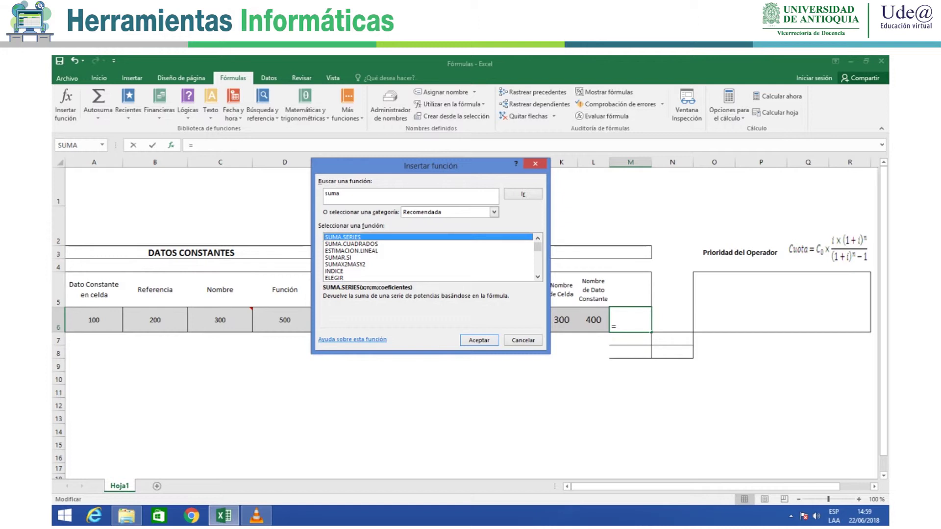
Browse the suma matches, then open the function category dropdown.
{"action": "key", "text": "Down"}
{"action": "key", "text": "Down"}
{"action": "key", "text": "Down"}
{"action": "key", "text": "Down"}
{"action": "key", "text": "Down"}
{"action": "key", "text": "Down"}
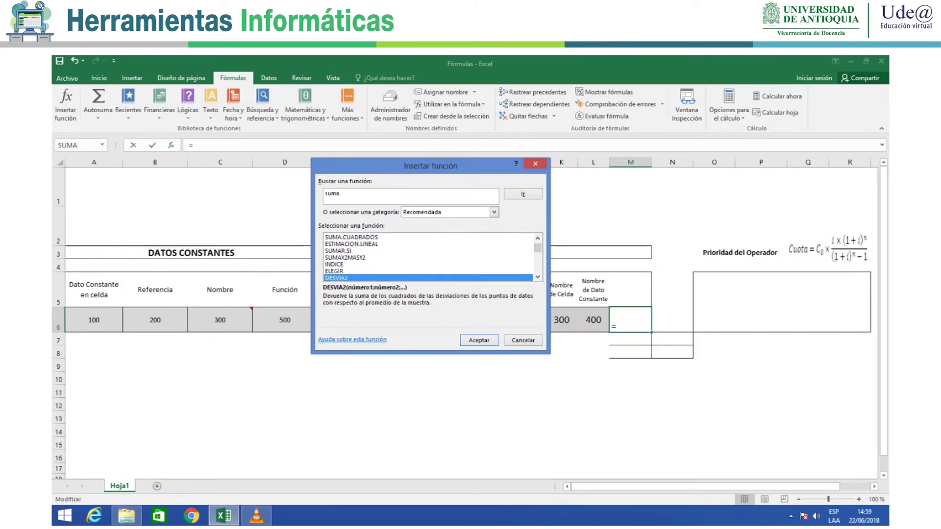
{"action": "key", "text": "Down"}
{"action": "key", "text": "Down"}
{"action": "key", "text": "Down"}
{"action": "key", "text": "Down"}
{"action": "key", "text": "Down"}
{"action": "key", "text": "Down"}
{"action": "key", "text": "Down"}
{"action": "key", "text": "Down"}
{"action": "key", "text": "Down"}
{"action": "key", "text": "Down"}
{"action": "key", "text": "Up"}
{"action": "key", "text": "Up"}
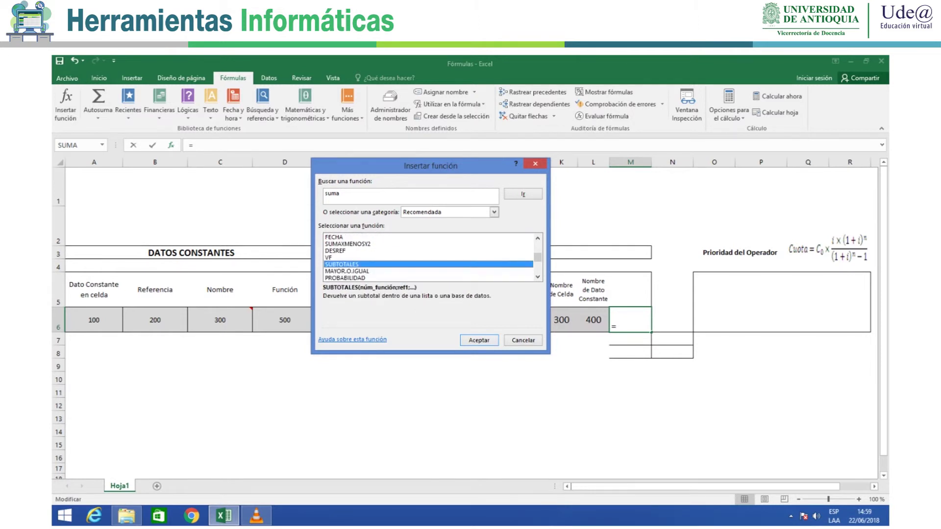
{"action": "key", "text": "Up"}
{"action": "key", "text": "Down"}
{"action": "key", "text": "Down"}
{"action": "key", "text": "Down"}
{"action": "key", "text": "Up"}
{"action": "key", "text": "Up"}
{"action": "key", "text": "Up"}
{"action": "key", "text": "Up"}
{"action": "key", "text": "Up"}
{"action": "key", "text": "Up"}
{"action": "key", "text": "Up"}
{"action": "key", "text": "Up"}
{"action": "key", "text": "Up"}
{"action": "key", "text": "Up"}
{"action": "key", "text": "Up"}
{"action": "key", "text": "Up"}
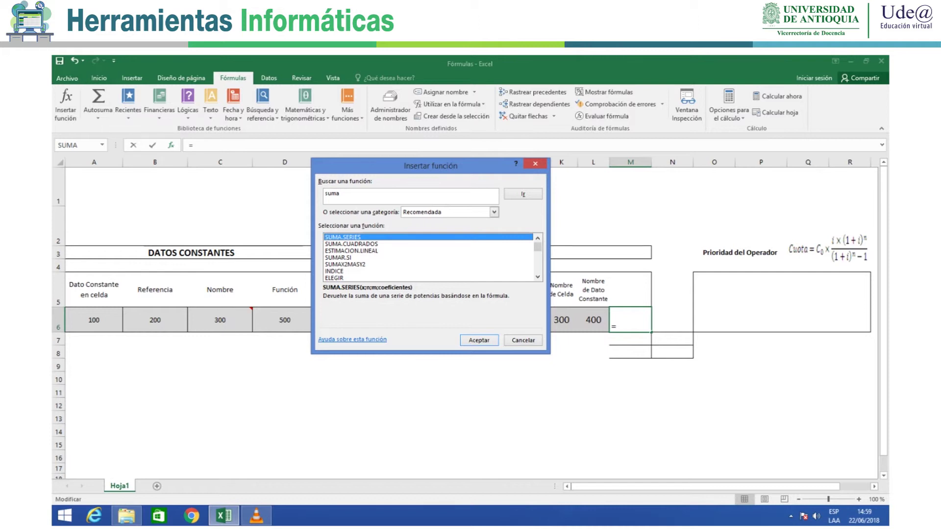
{"action": "left_click", "coordinate": [495, 212]}
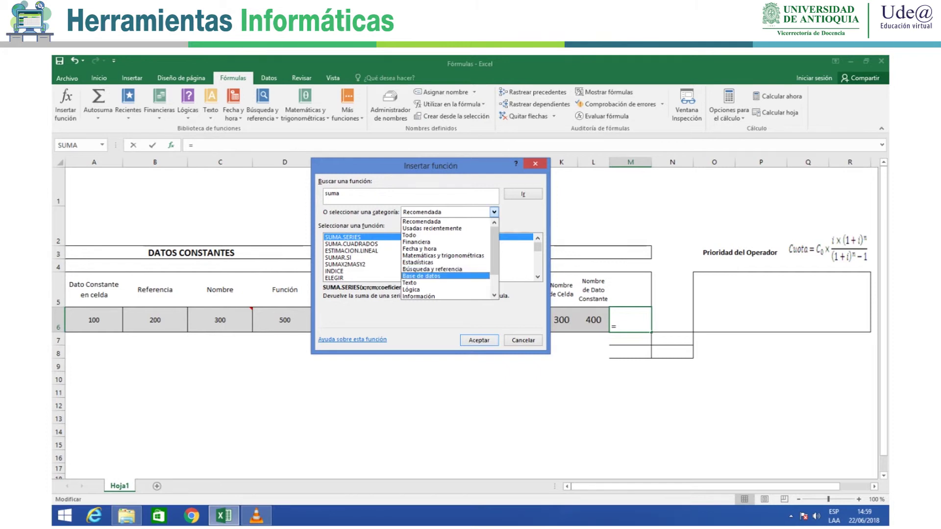
{"action": "left_click", "coordinate": [494, 295]}
Switch the category to Todo and select SUMA from the full function list.
{"action": "left_click", "coordinate": [494, 295]}
{"action": "left_click", "coordinate": [494, 295]}
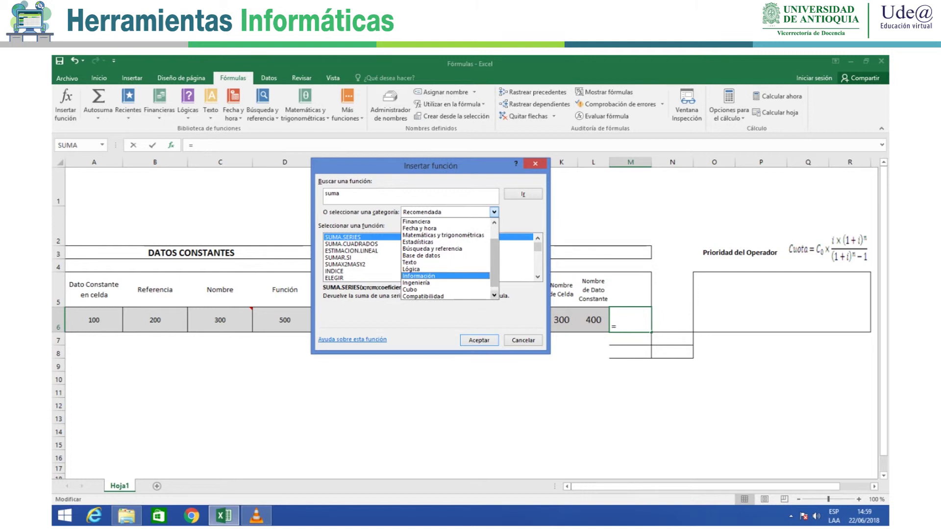
{"action": "left_click", "coordinate": [494, 295]}
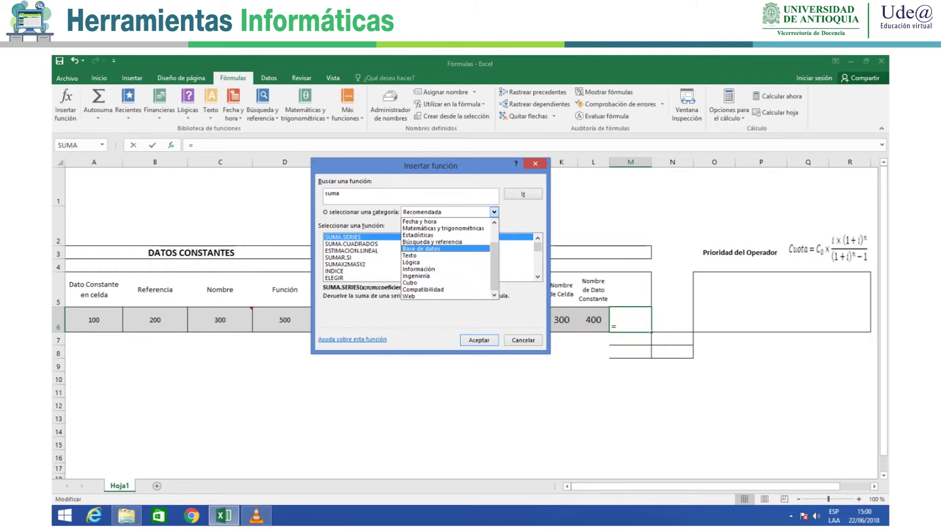
{"action": "scroll", "coordinate": [445, 259], "scroll_direction": "up", "scroll_amount": 2}
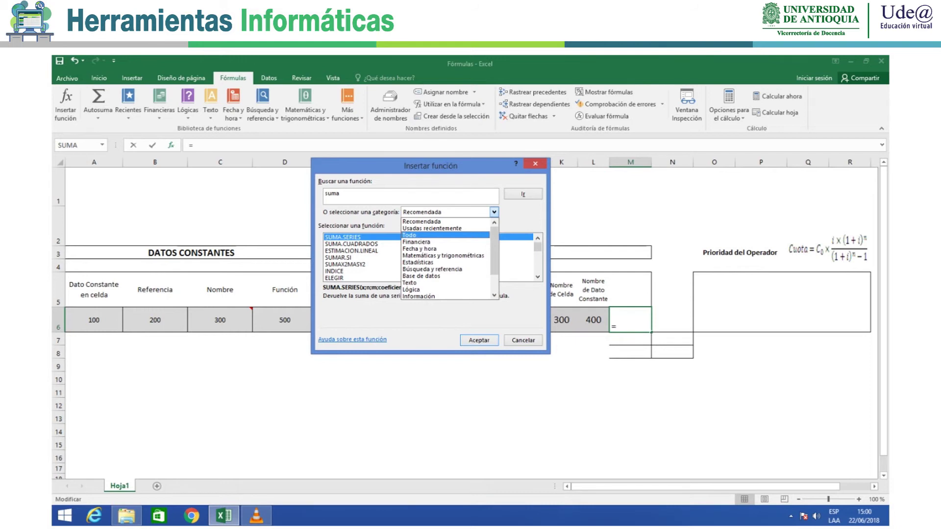
{"action": "left_click", "coordinate": [410, 235]}
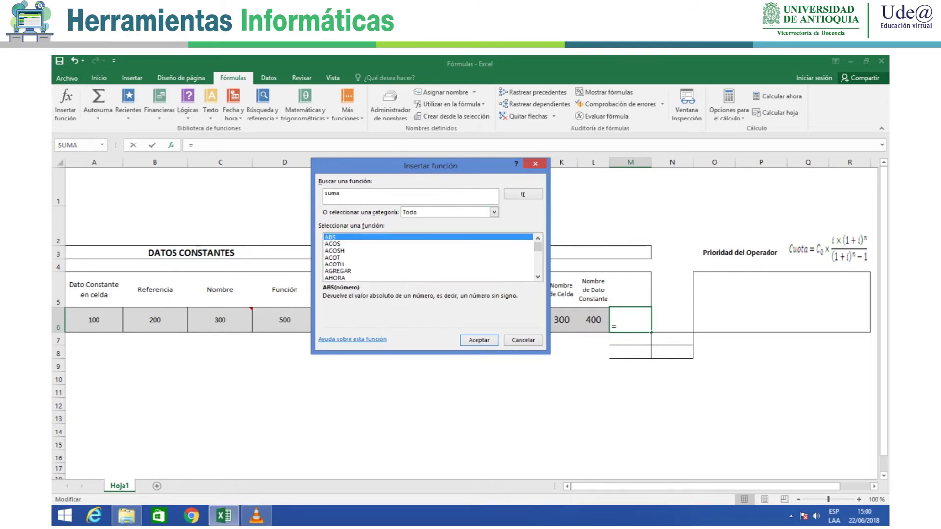
{"action": "left_click", "coordinate": [332, 244]}
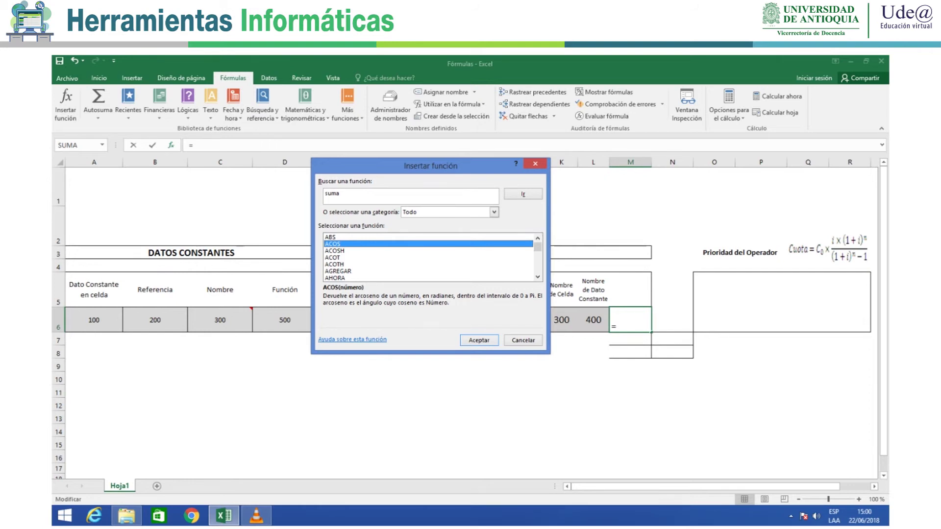
{"action": "scroll", "coordinate": [429, 258], "scroll_direction": "down", "scroll_amount": 10}
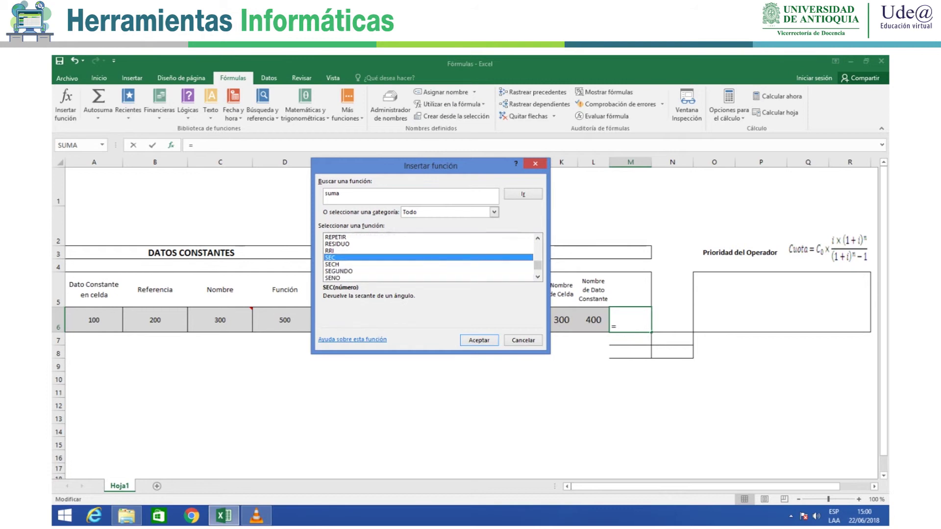
{"action": "scroll", "coordinate": [429, 258], "scroll_direction": "down", "scroll_amount": 1}
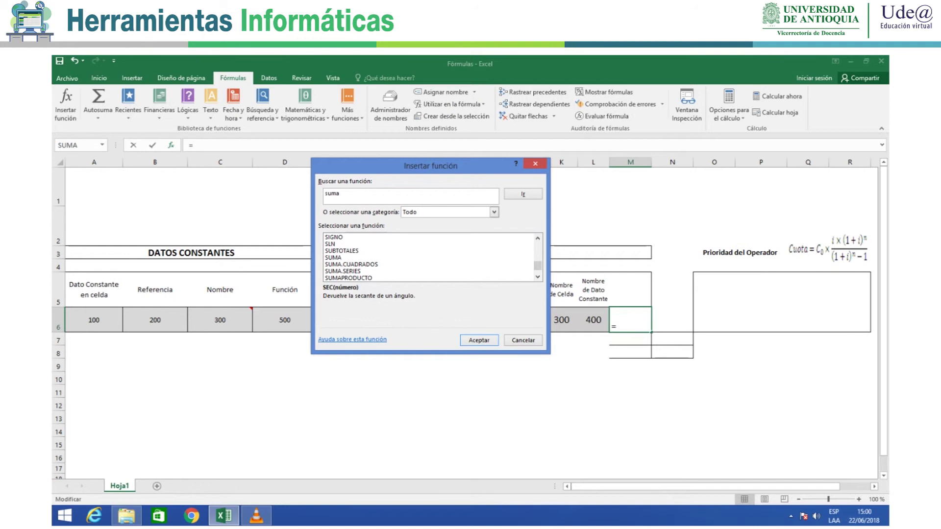
{"action": "left_click", "coordinate": [333, 257]}
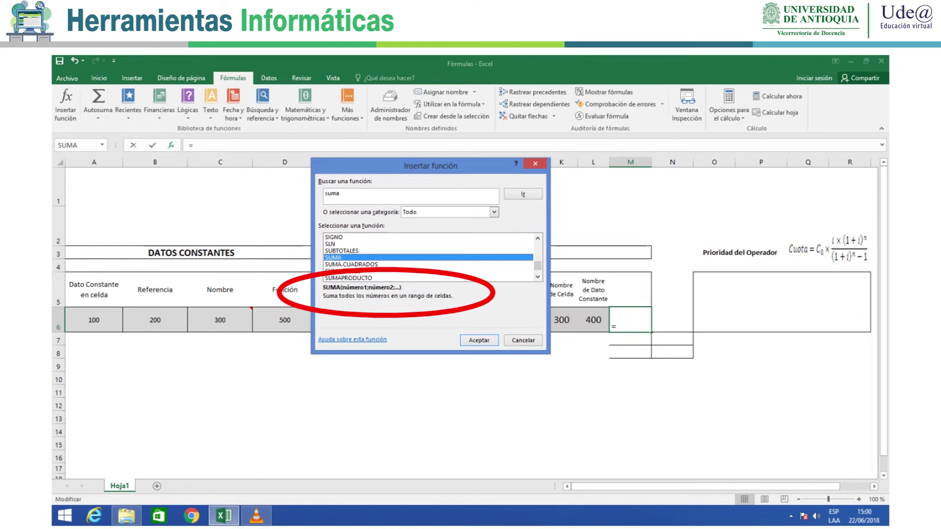
Insert SUMA in M6 with arguments A6, B6, dato1 and D6, giving 1100.
{"action": "left_click", "coordinate": [479, 340]}
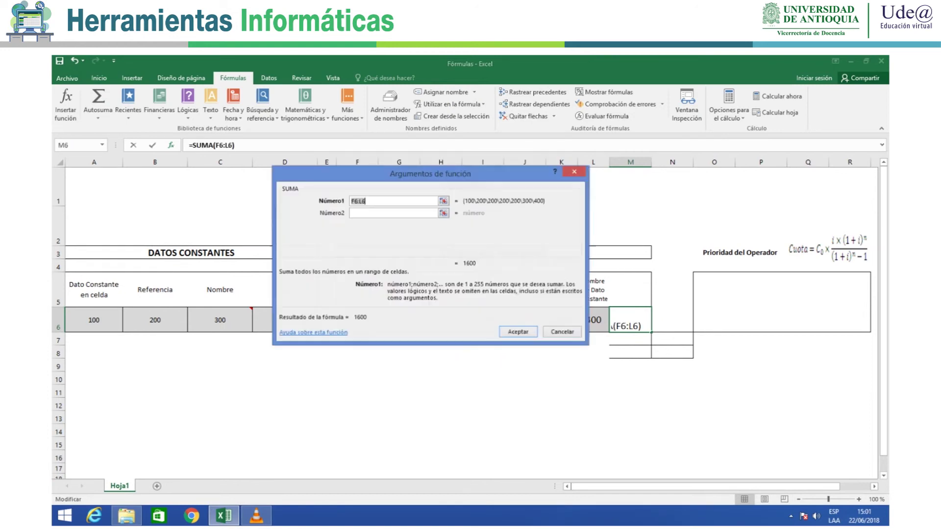
{"action": "left_click", "coordinate": [365, 201]}
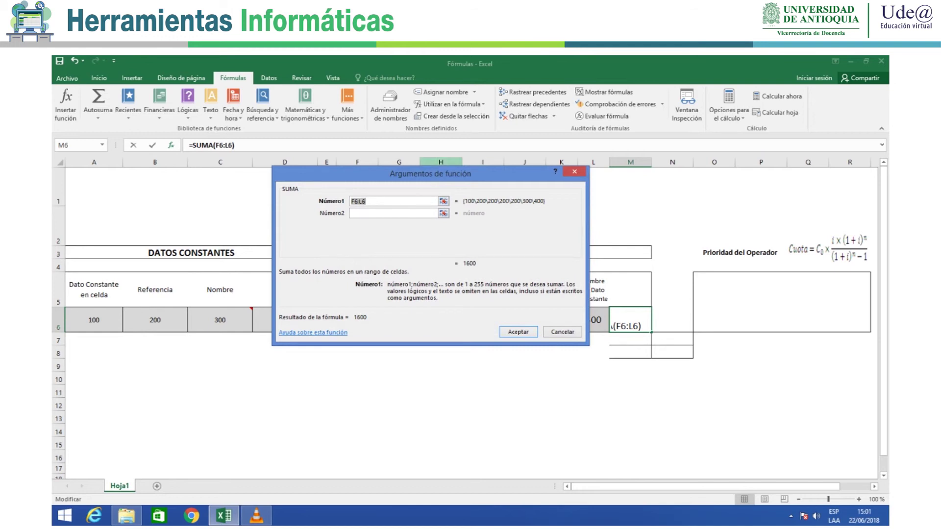
{"action": "left_click_drag", "start_coordinate": [430, 174], "coordinate": [500, 167]}
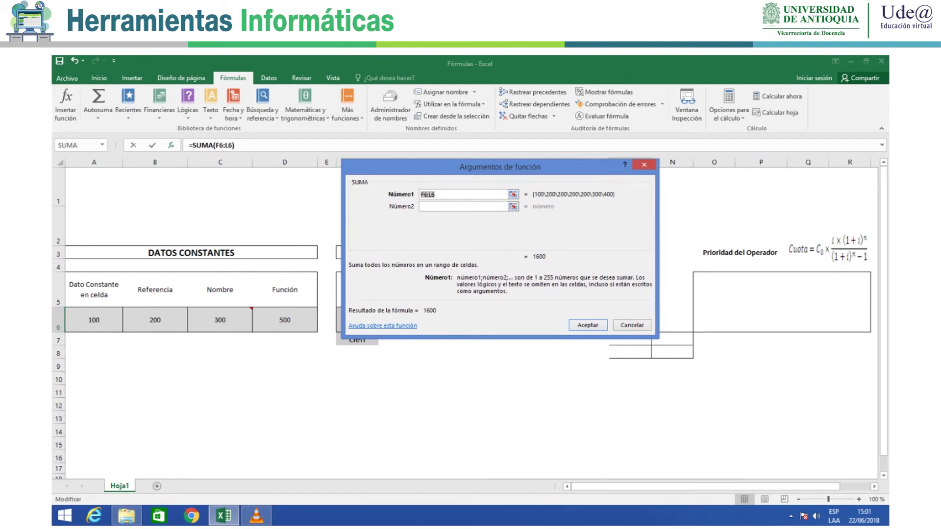
{"action": "left_click", "coordinate": [93, 320]}
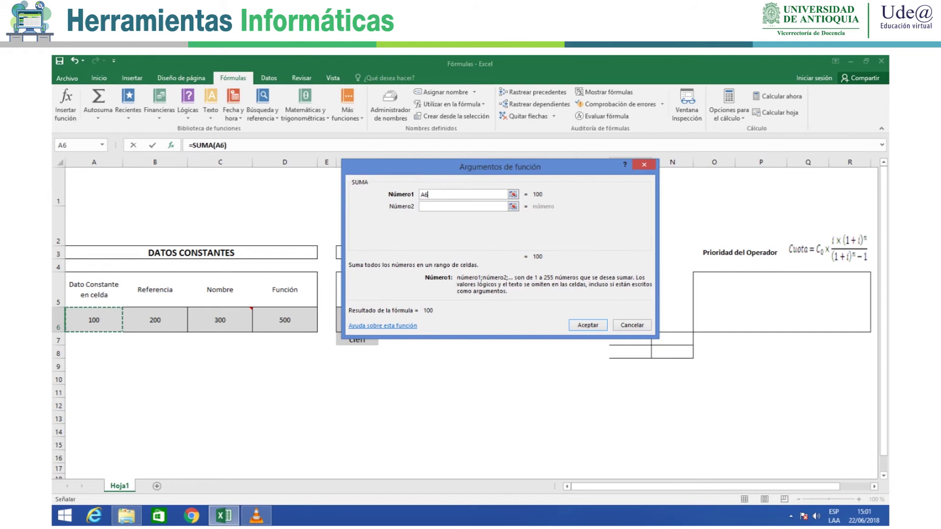
{"action": "left_click", "coordinate": [463, 206]}
{"action": "left_click", "coordinate": [155, 320]}
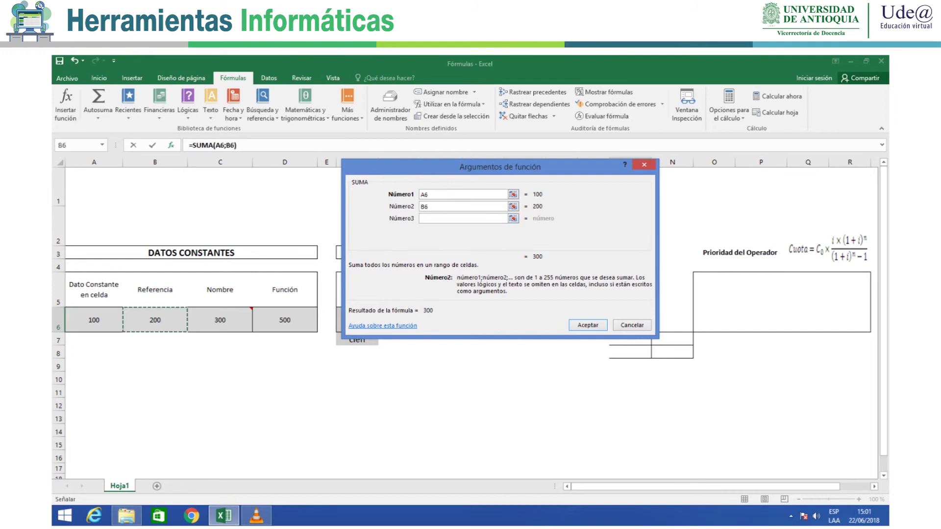
{"action": "left_click", "coordinate": [463, 218]}
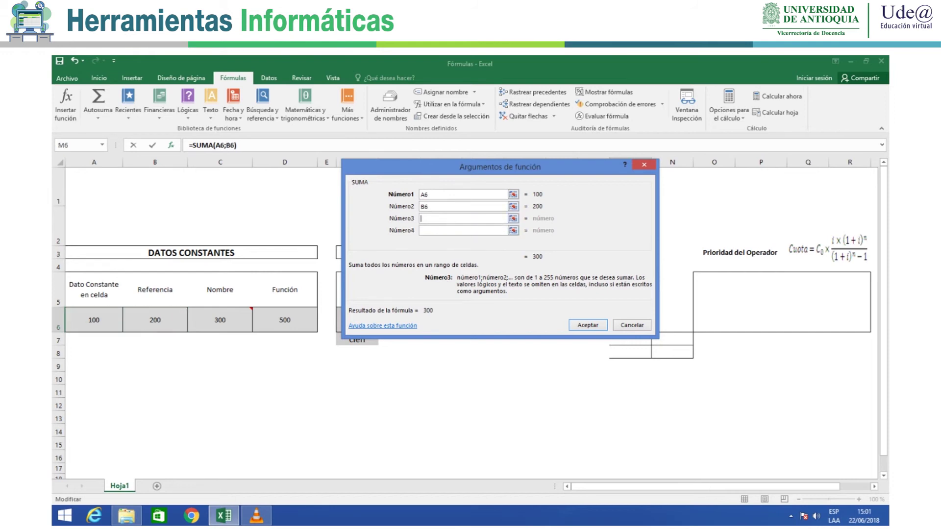
{"action": "left_click", "coordinate": [220, 320]}
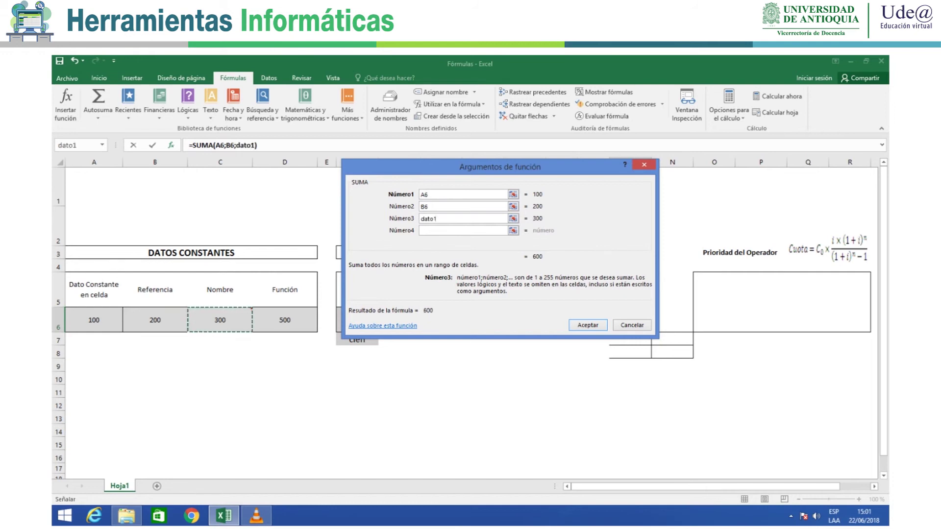
{"action": "left_click", "coordinate": [463, 230]}
{"action": "left_click", "coordinate": [285, 319]}
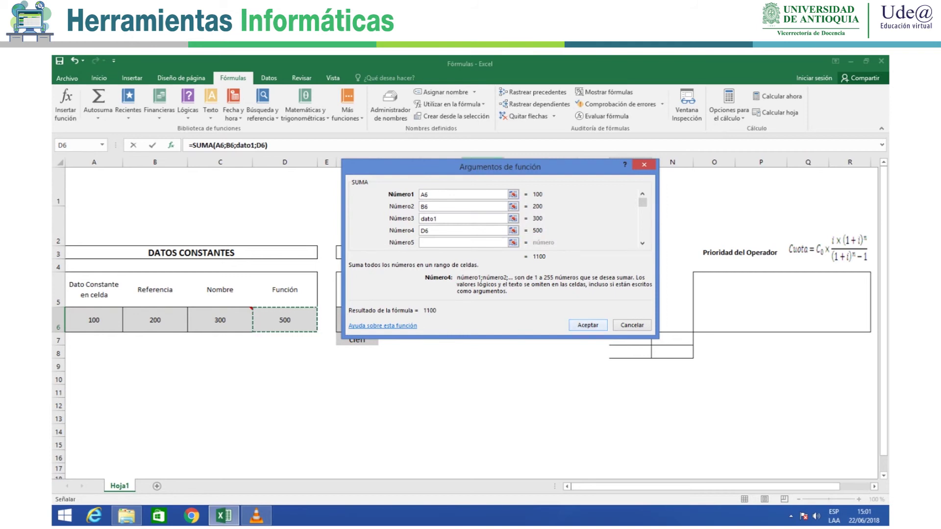
{"action": "left_click", "coordinate": [588, 325]}
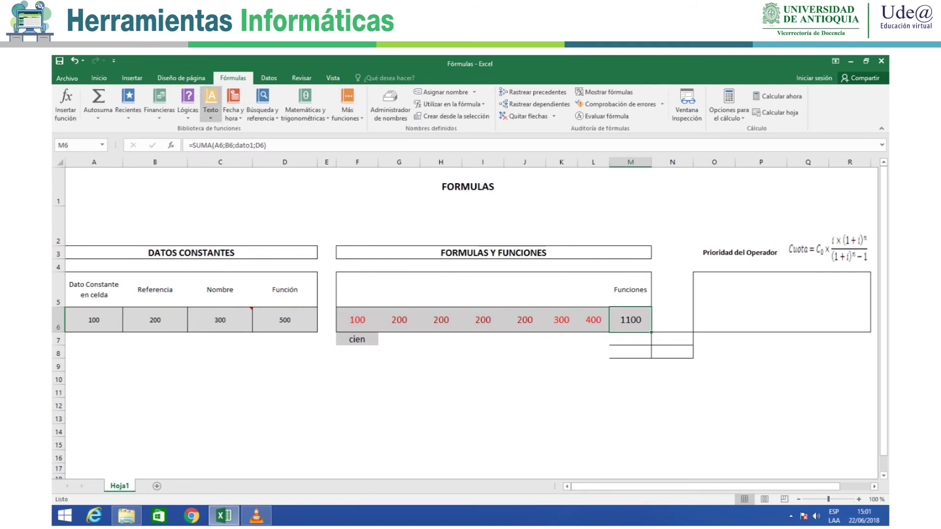
Replace M6's SUMA arguments with the range A6:D6 and Dato2, totalling 1500.
{"action": "left_click", "coordinate": [171, 145]}
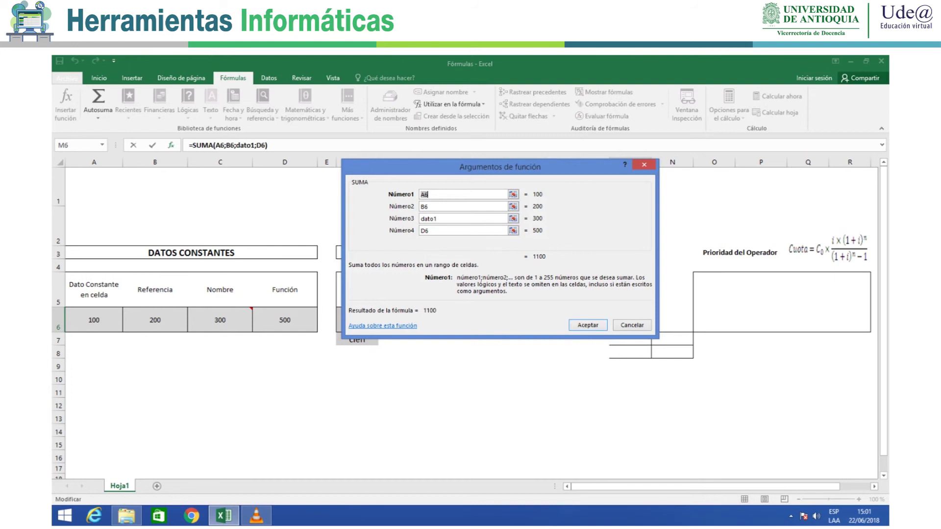
{"action": "left_click_drag", "start_coordinate": [93, 320], "coordinate": [294, 321]}
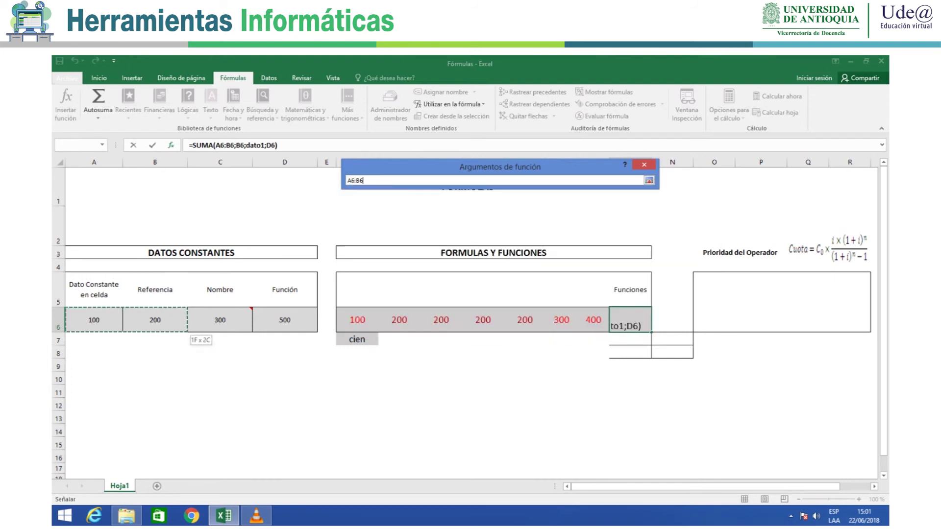
{"action": "key", "text": "Tab"}
{"action": "key", "text": "BackSpace"}
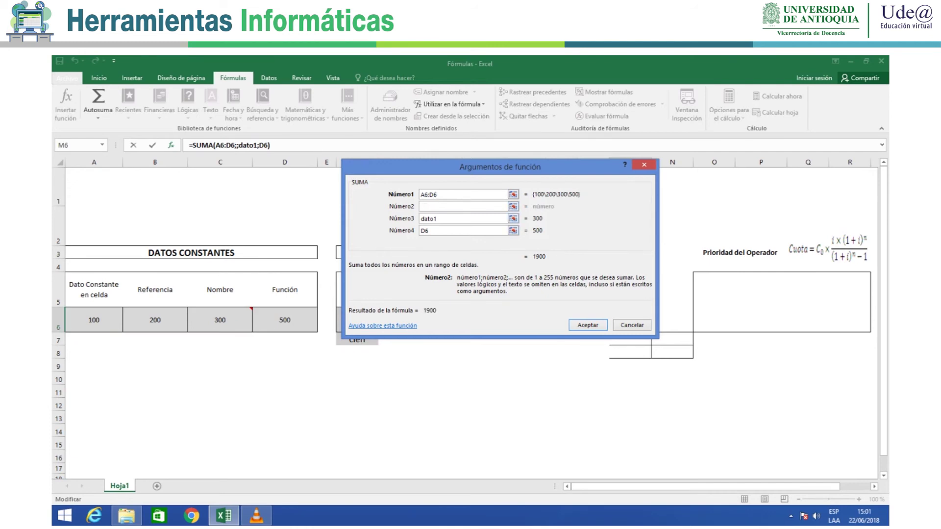
{"action": "key", "text": "Tab"}
{"action": "key", "text": "BackSpace"}
{"action": "key", "text": "Tab"}
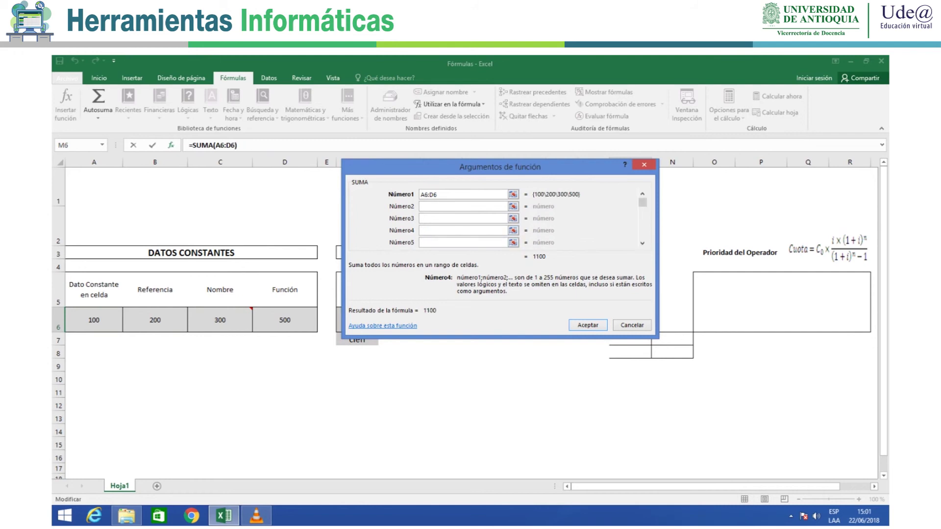
{"action": "left_click", "coordinate": [463, 206]}
{"action": "type", "text": "dato2"}
{"action": "key", "text": "Return"}
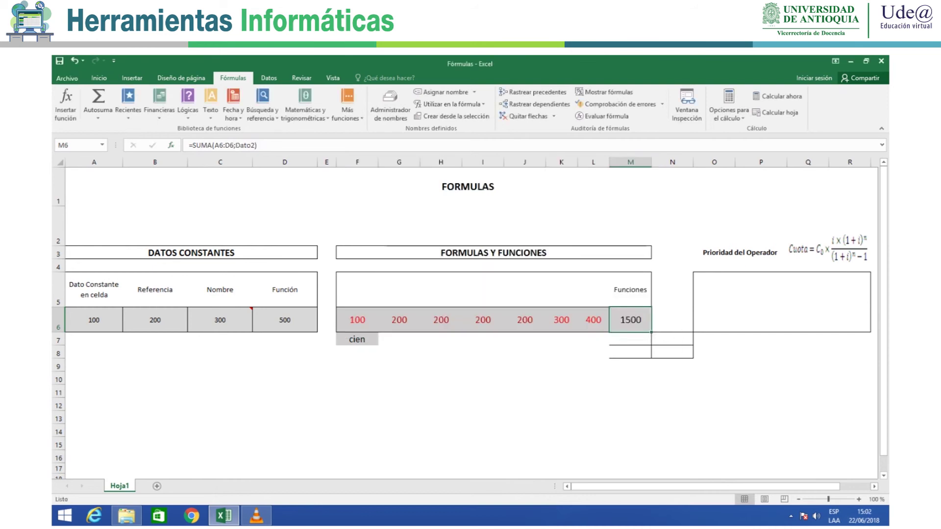
{"action": "left_click", "coordinate": [630, 338]}
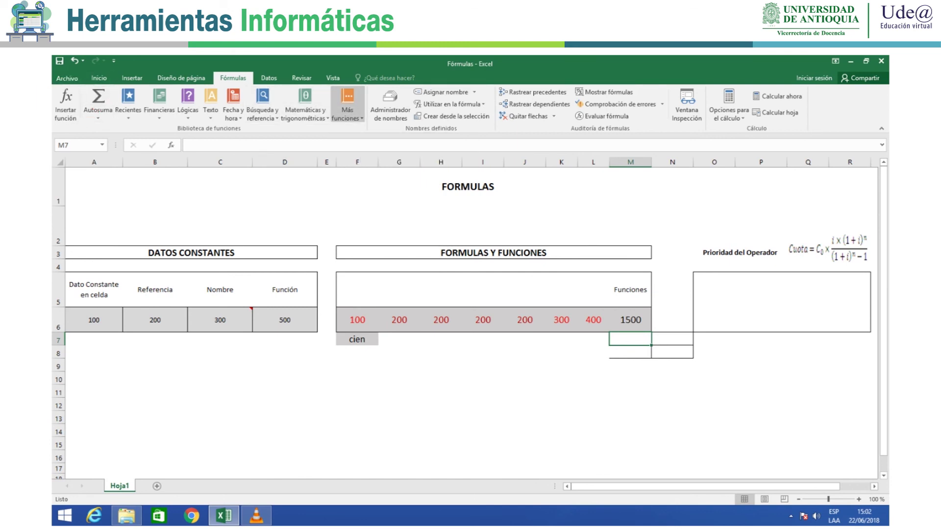
{"action": "left_click", "coordinate": [347, 104]}
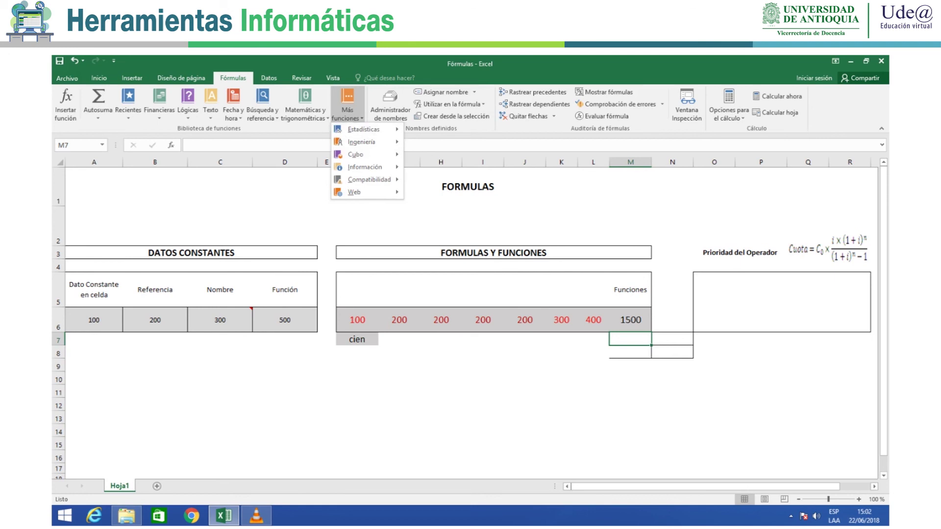
{"action": "left_click", "coordinate": [304, 104]}
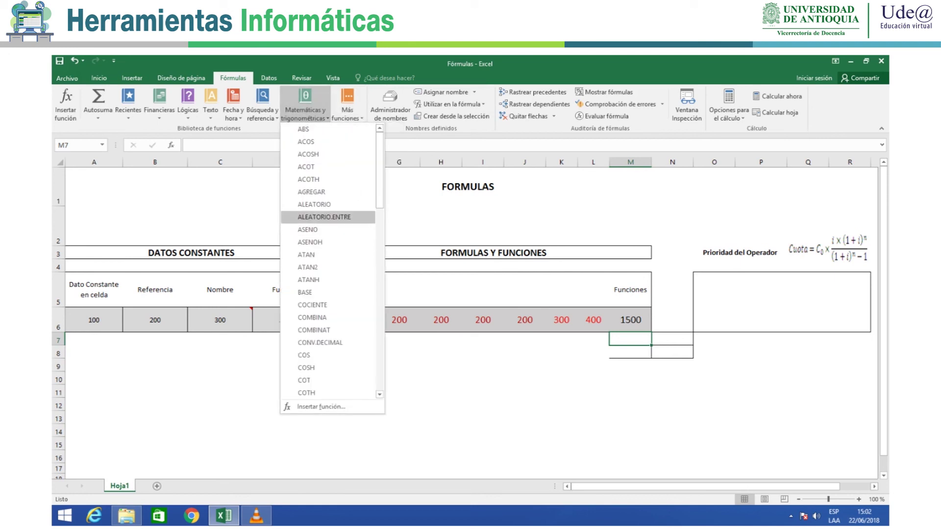
{"action": "left_click", "coordinate": [233, 104]}
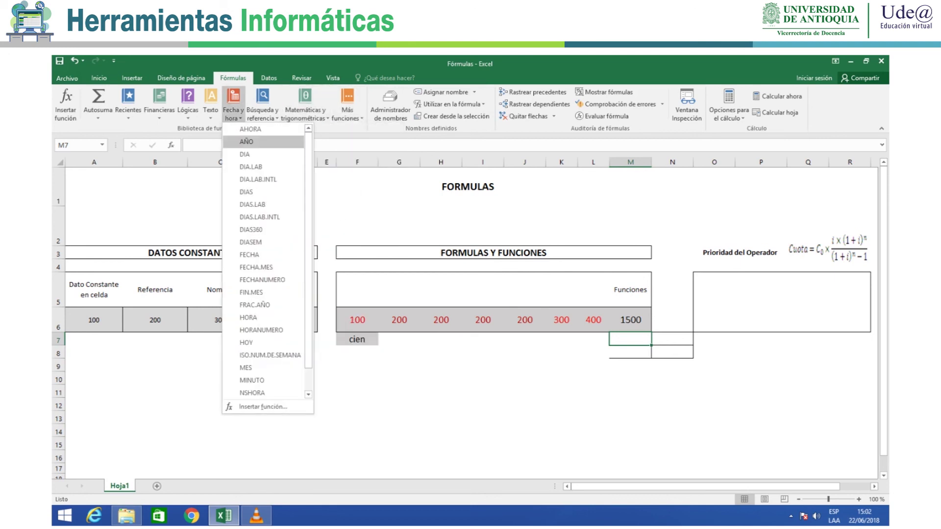
{"action": "scroll", "coordinate": [265, 166], "scroll_direction": "down", "scroll_amount": 1}
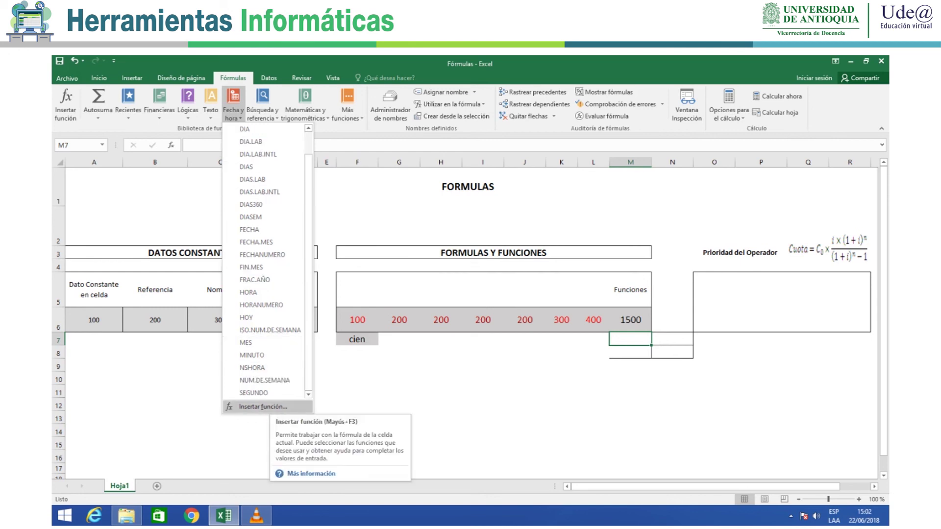
{"action": "left_click", "coordinate": [260, 407]}
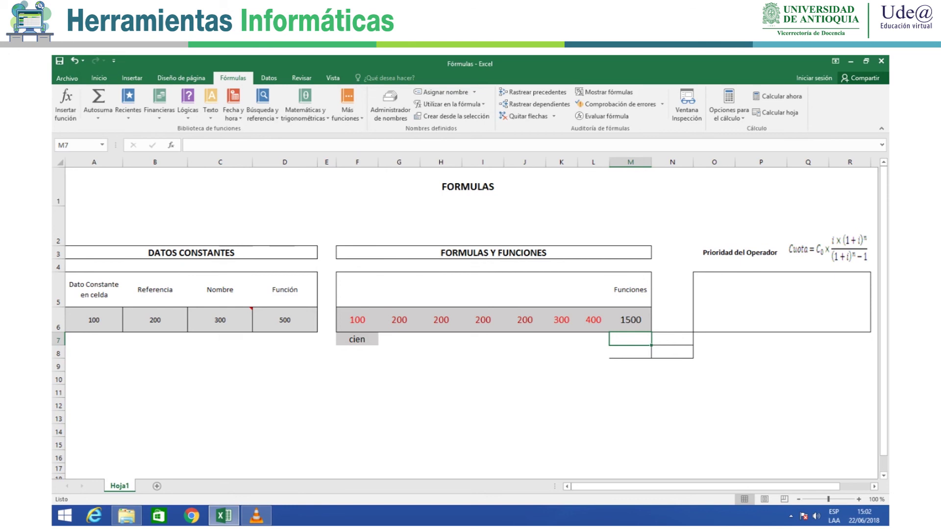